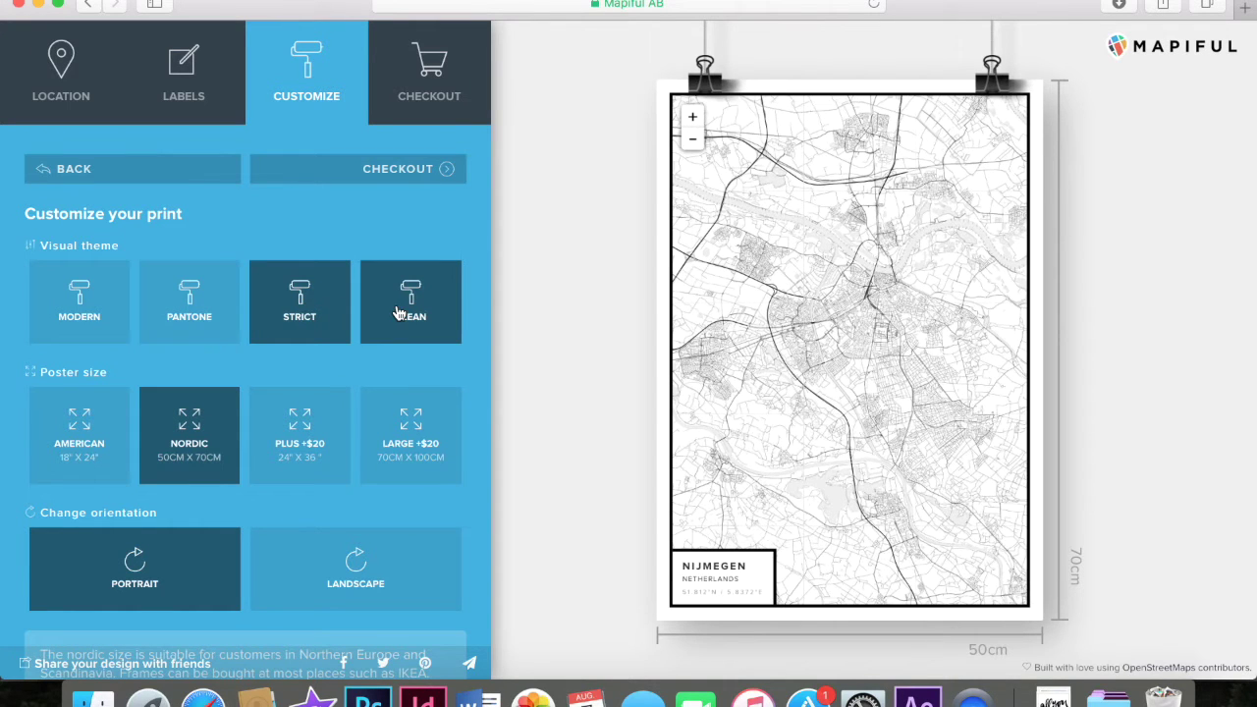
Switch the Mapiful Nijmegen poster to the Modern theme and bring up the Photoshop replica
click(78, 307)
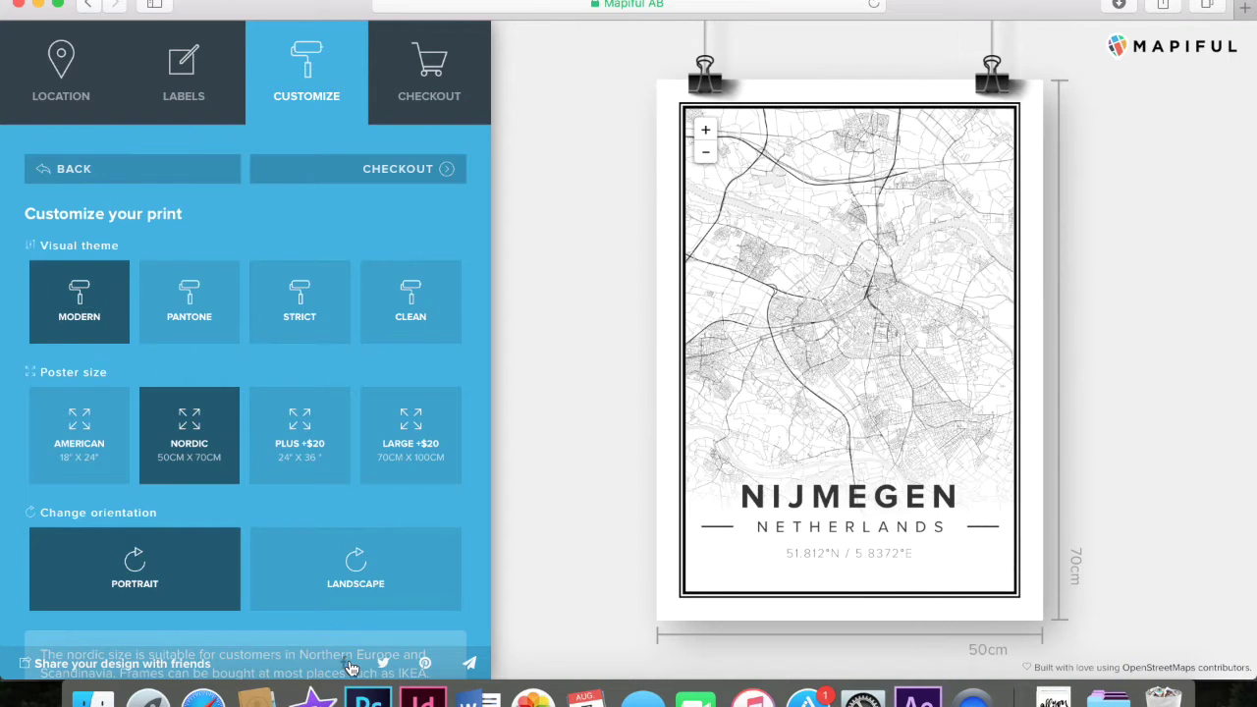
click(369, 702)
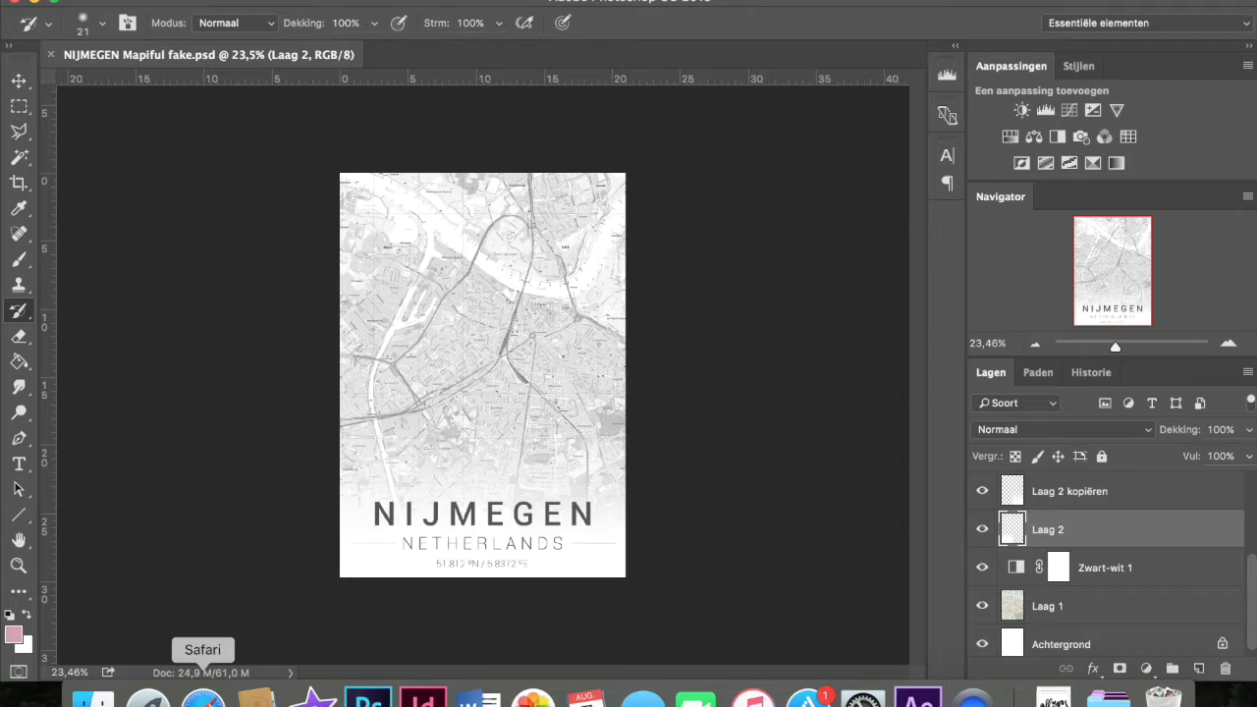
Copy the pale Imergis OpenSimpleTopo Nijmegen map from Google Images and return to Photoshop
click(203, 695)
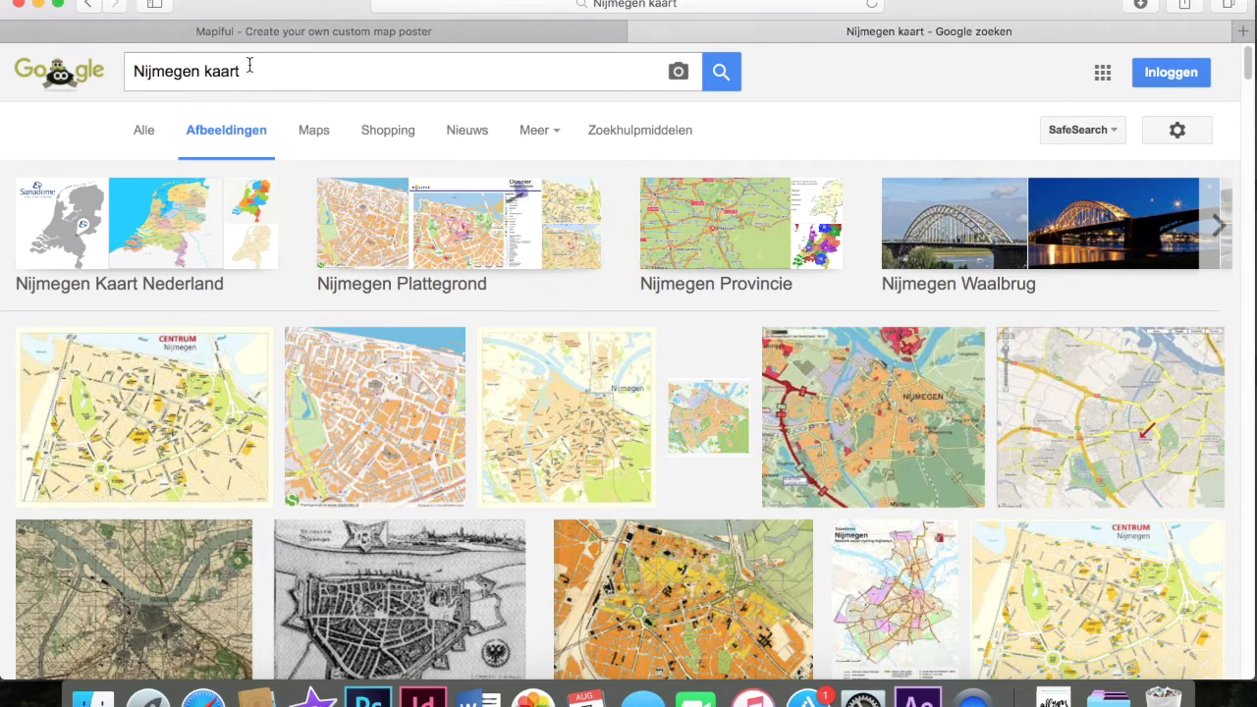
scroll(253, 346, down, 3)
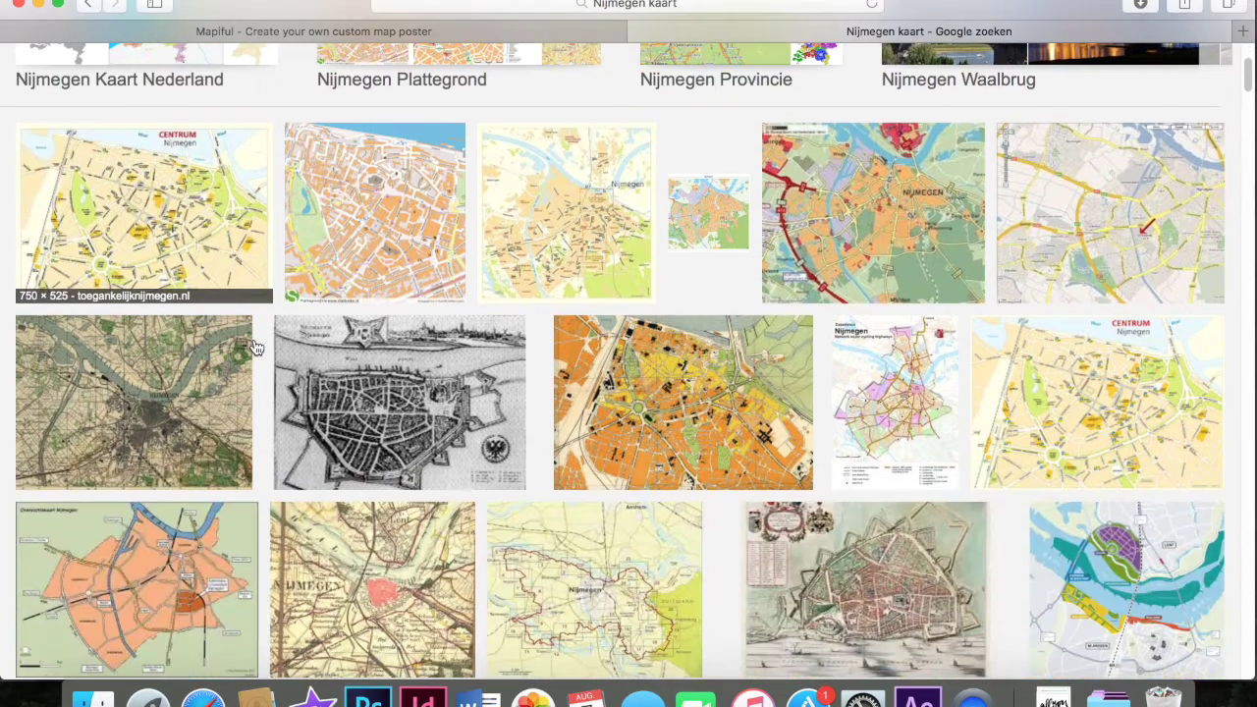
scroll(254, 345, down, 10)
click(83, 444)
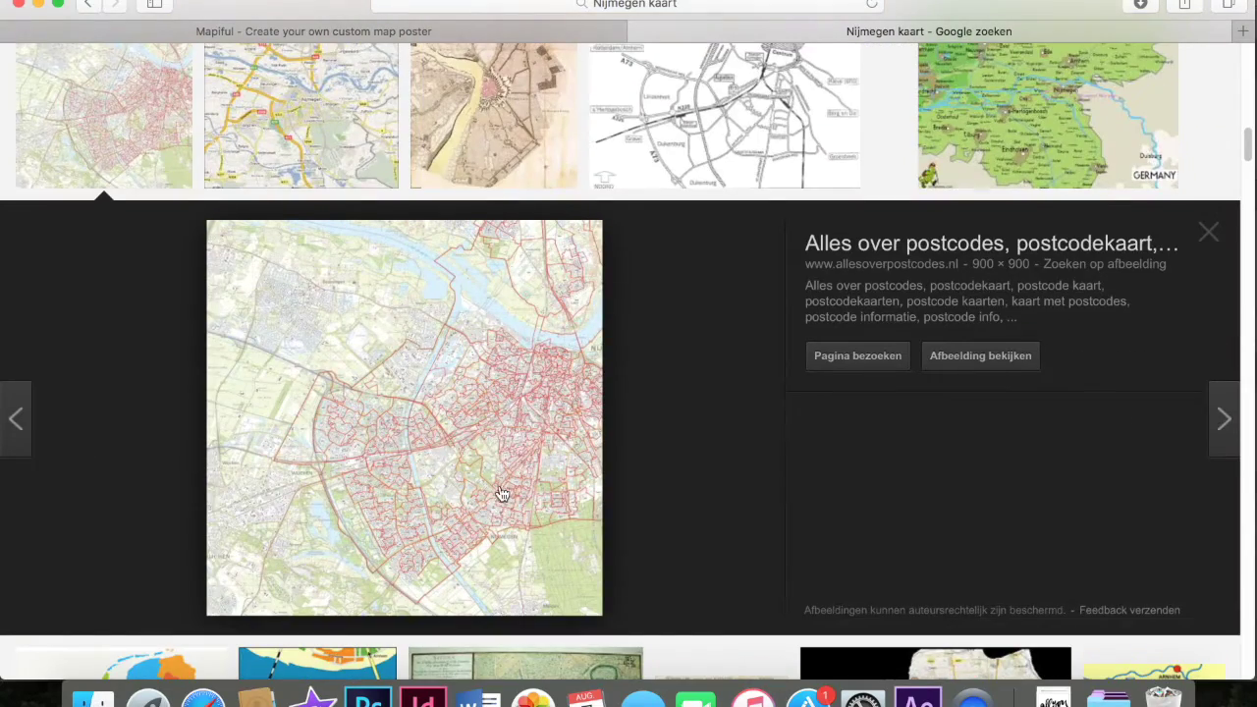
click(949, 476)
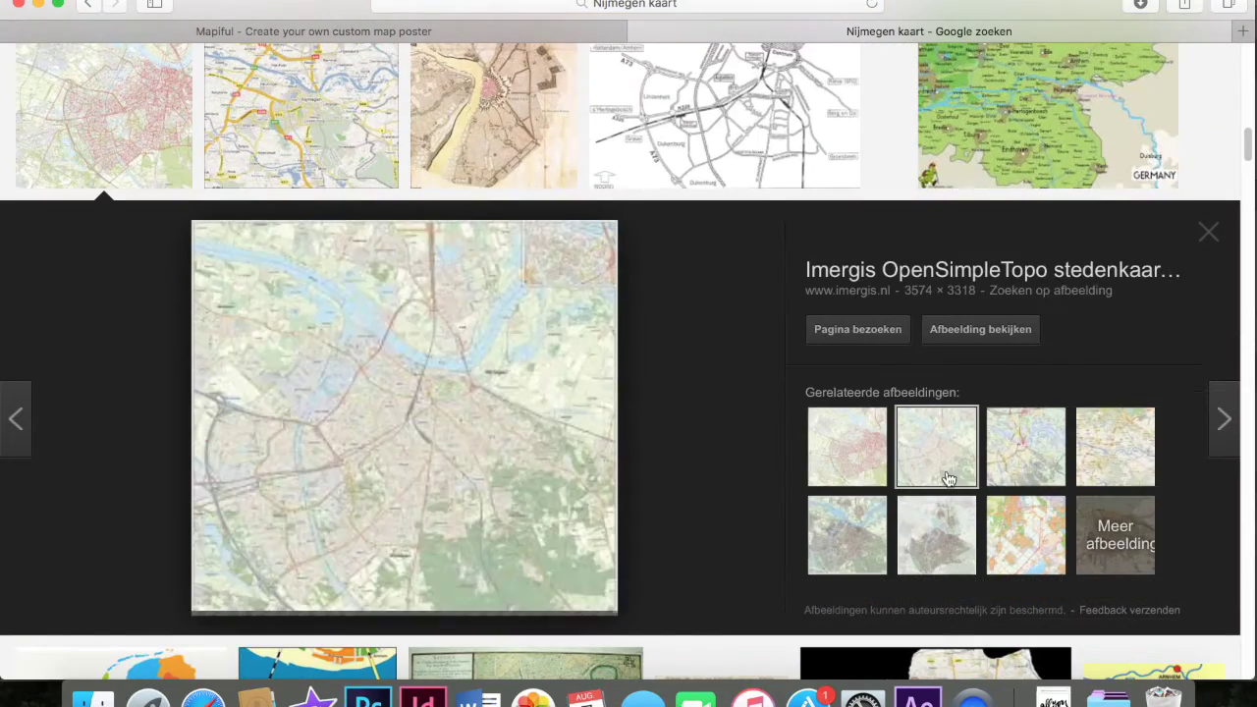
right_click(409, 370)
click(546, 630)
click(368, 697)
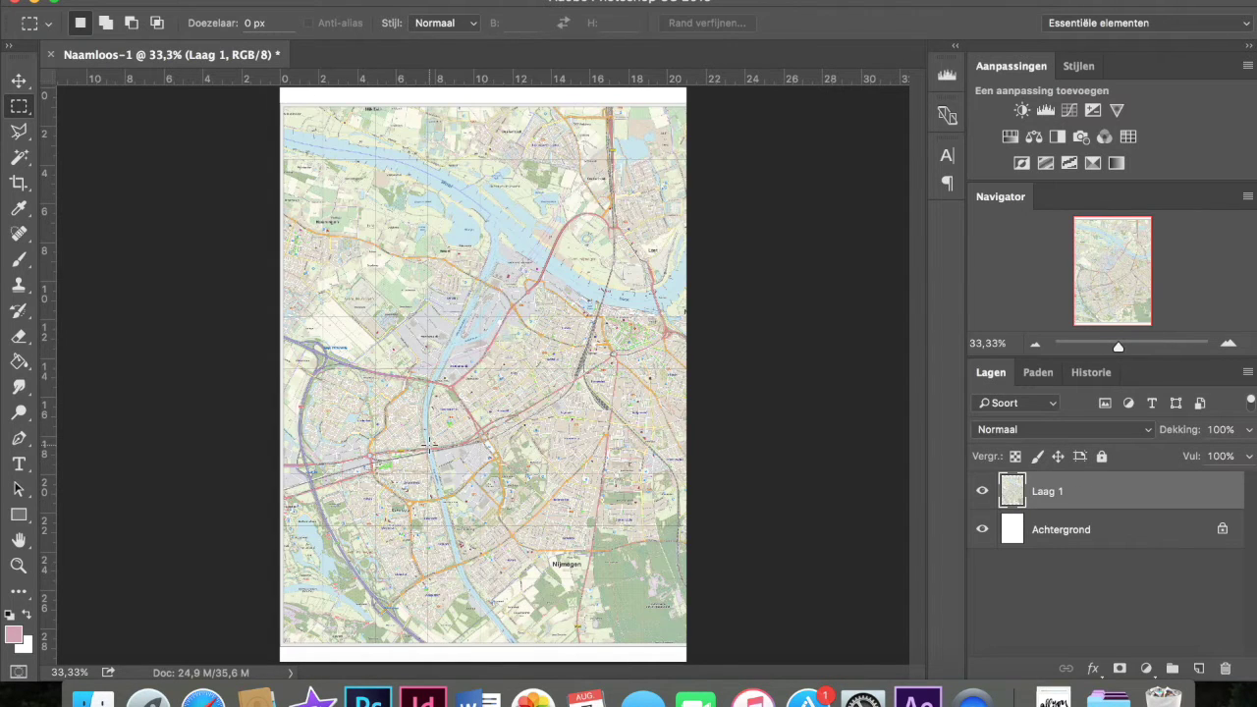
Free-transform the pasted map, enlarging it to about 110%
key(super+t)
drag(279, 116, 246, 86)
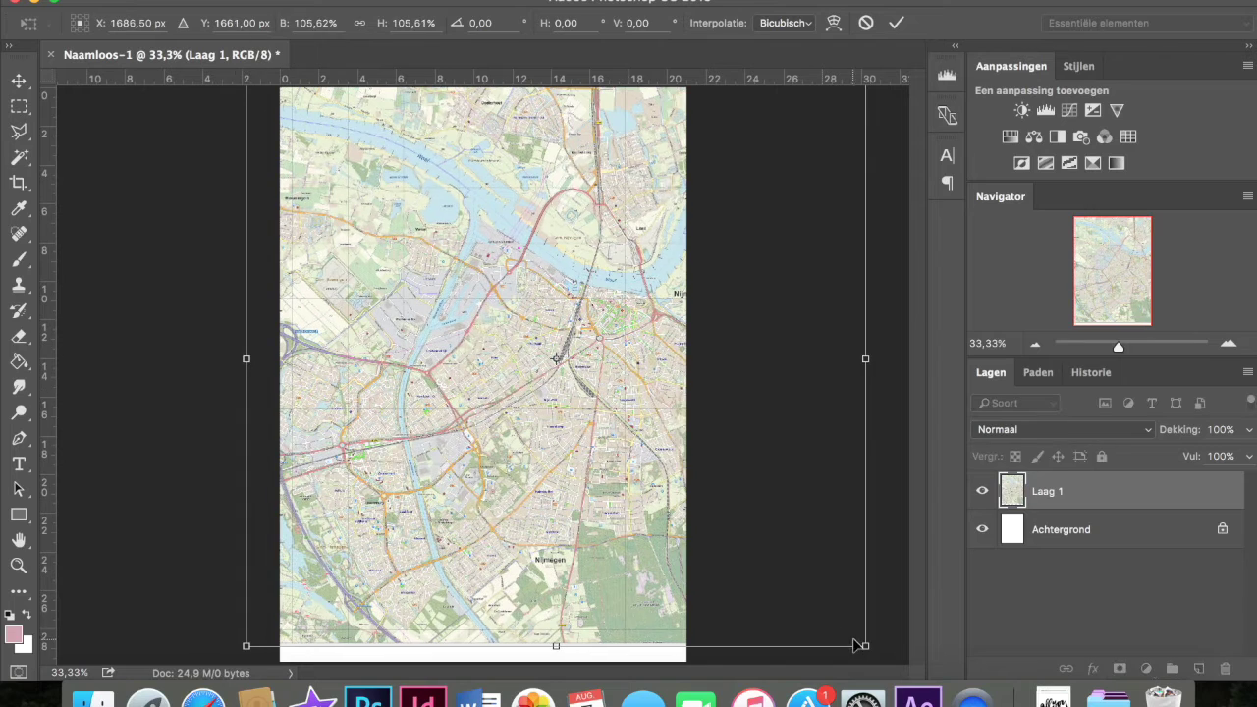
drag(863, 648, 856, 658)
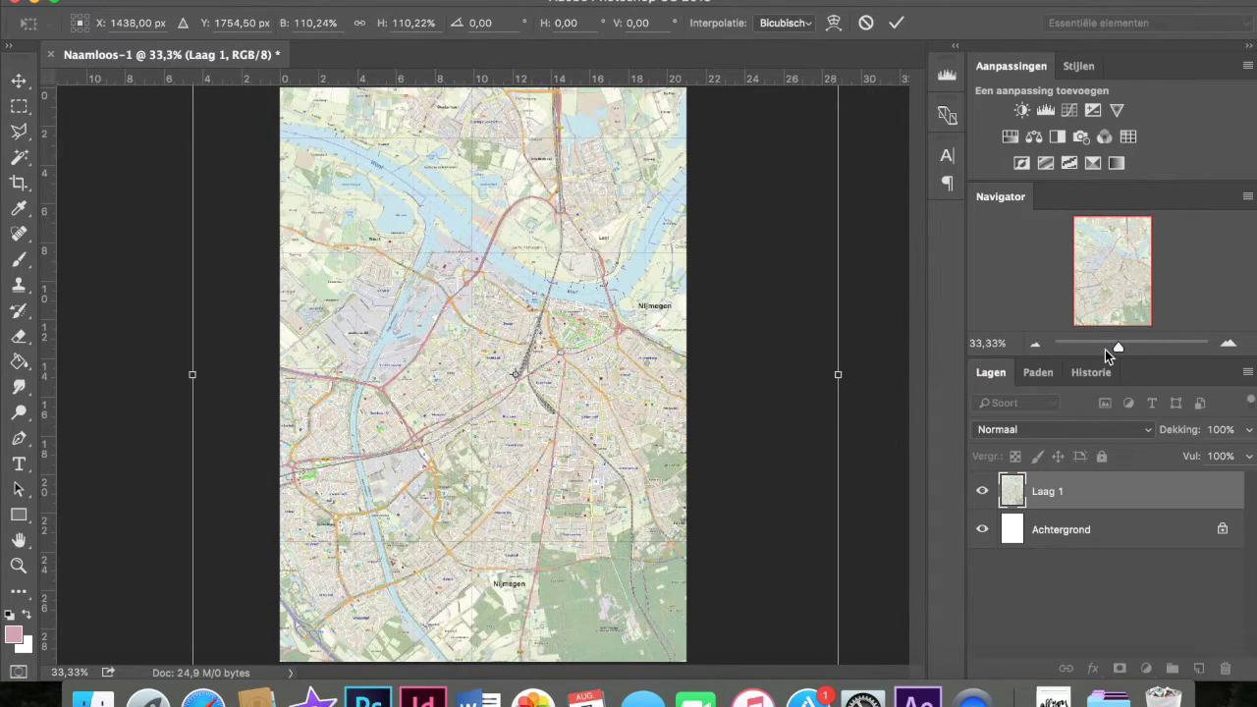
click(1105, 348)
drag(1105, 348, 1113, 358)
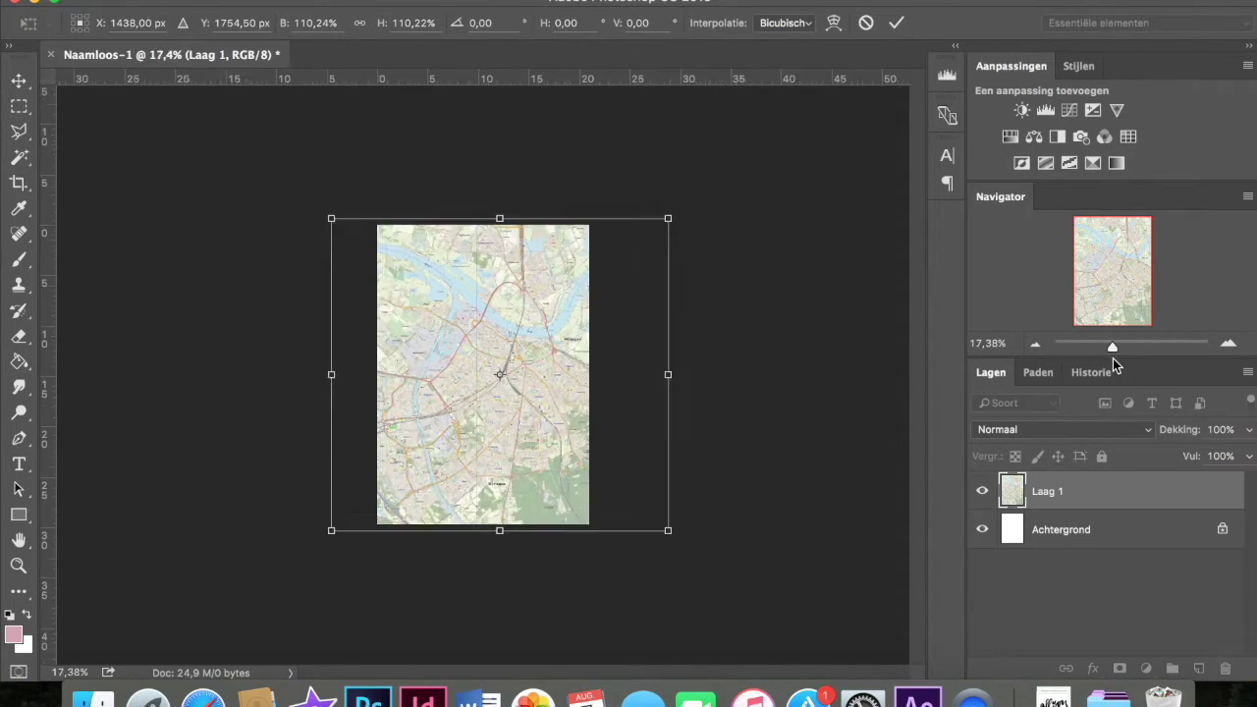
Stretch the map to about 112% to cover the page, commit, and add a Black & White adjustment
drag(328, 198, 308, 192)
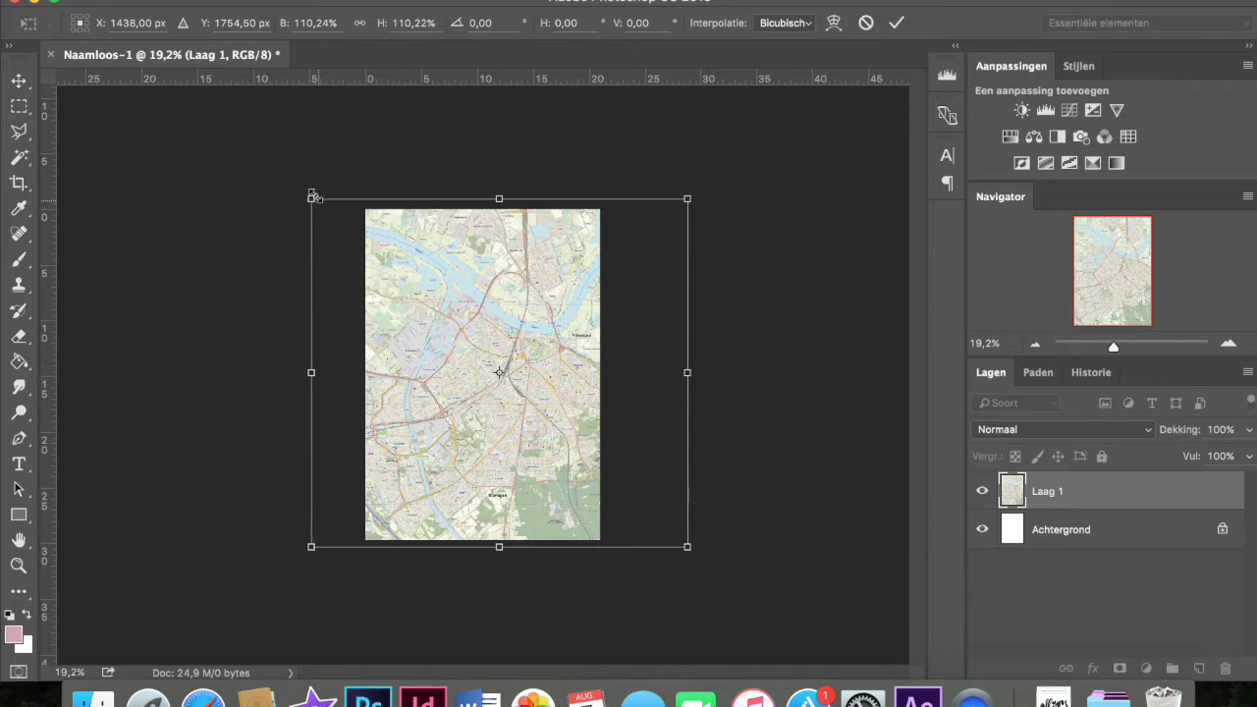
drag(690, 184, 697, 186)
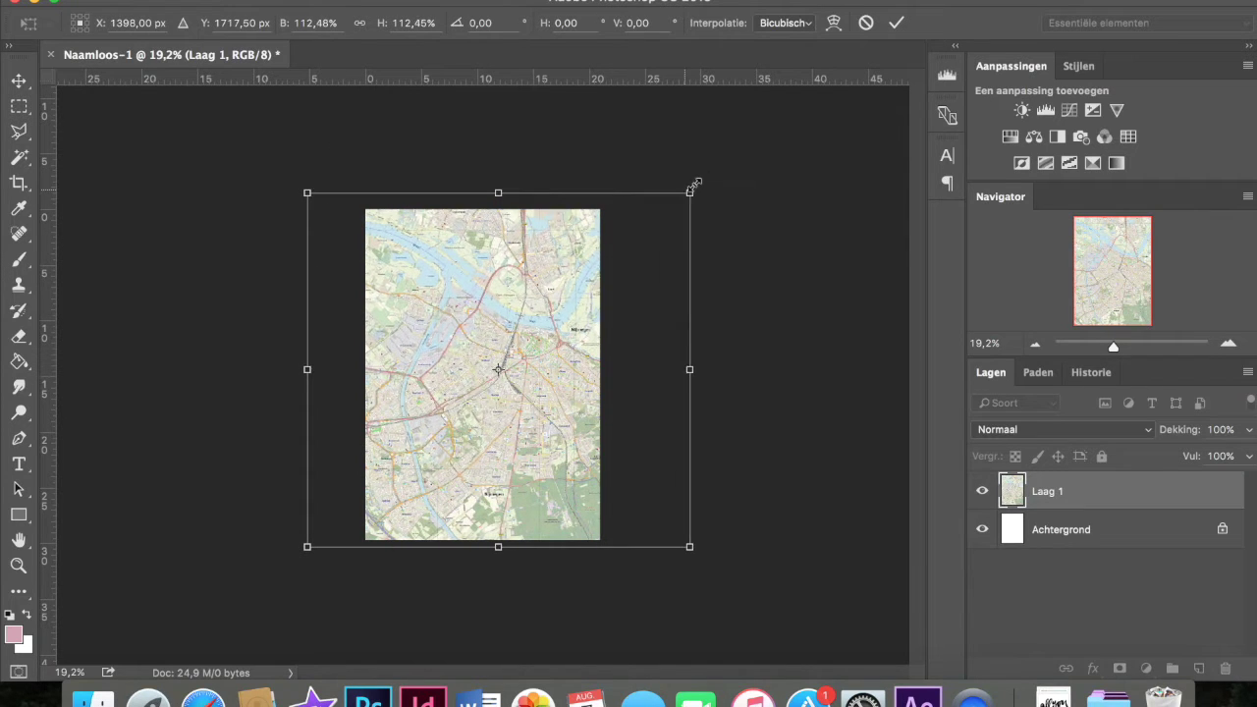
key(Return)
click(1116, 350)
drag(1117, 350, 1117, 350)
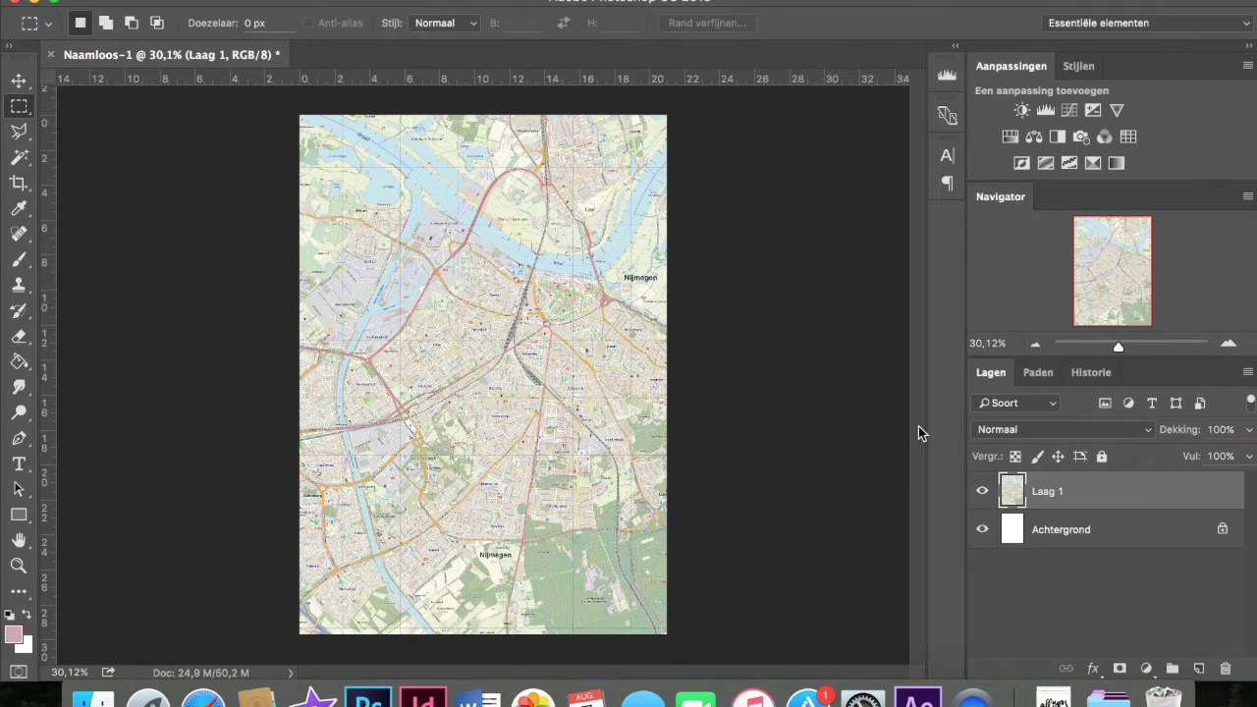
click(1057, 134)
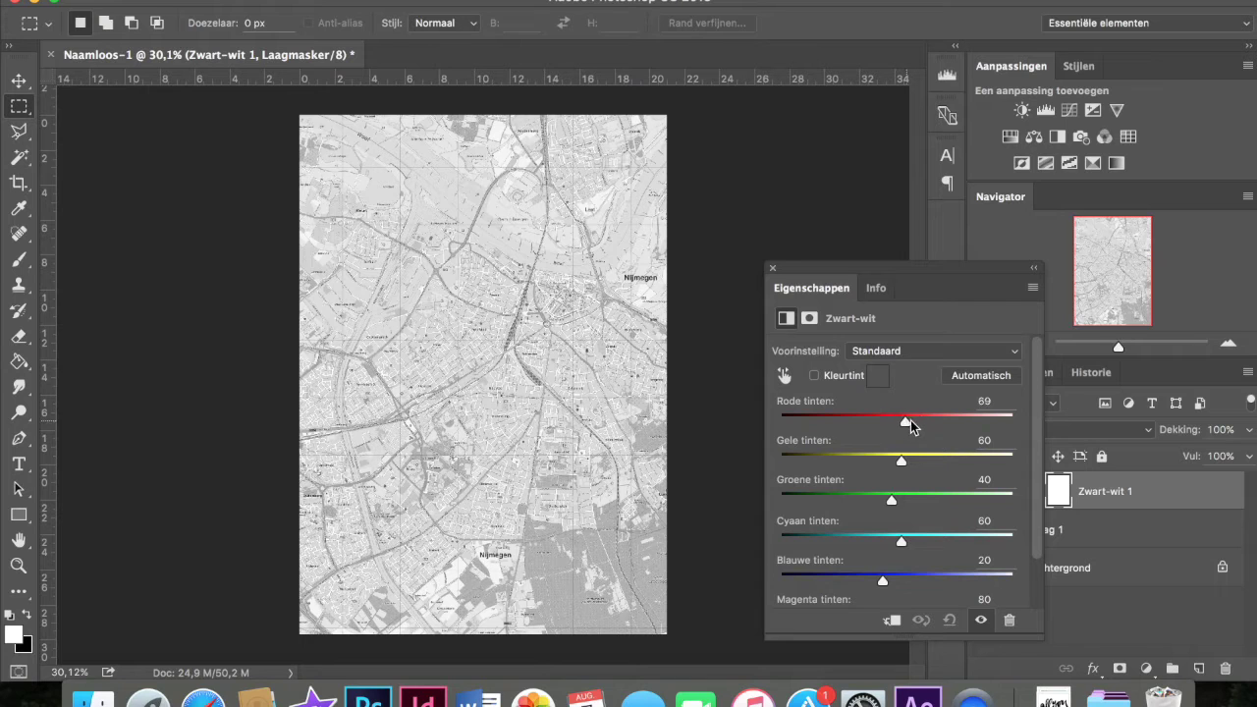
Lighten the greyscale map with the red and yellow tint sliders, then return to Google Images
drag(905, 424, 882, 425)
drag(901, 462, 933, 463)
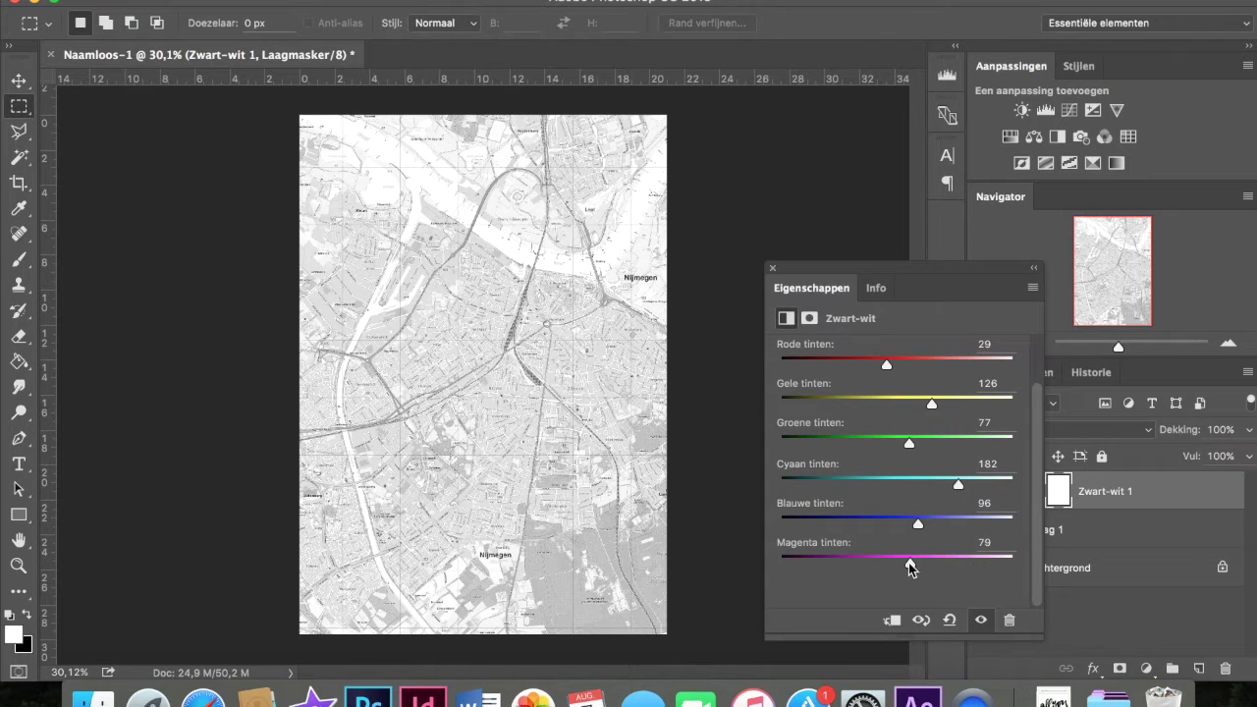
click(203, 698)
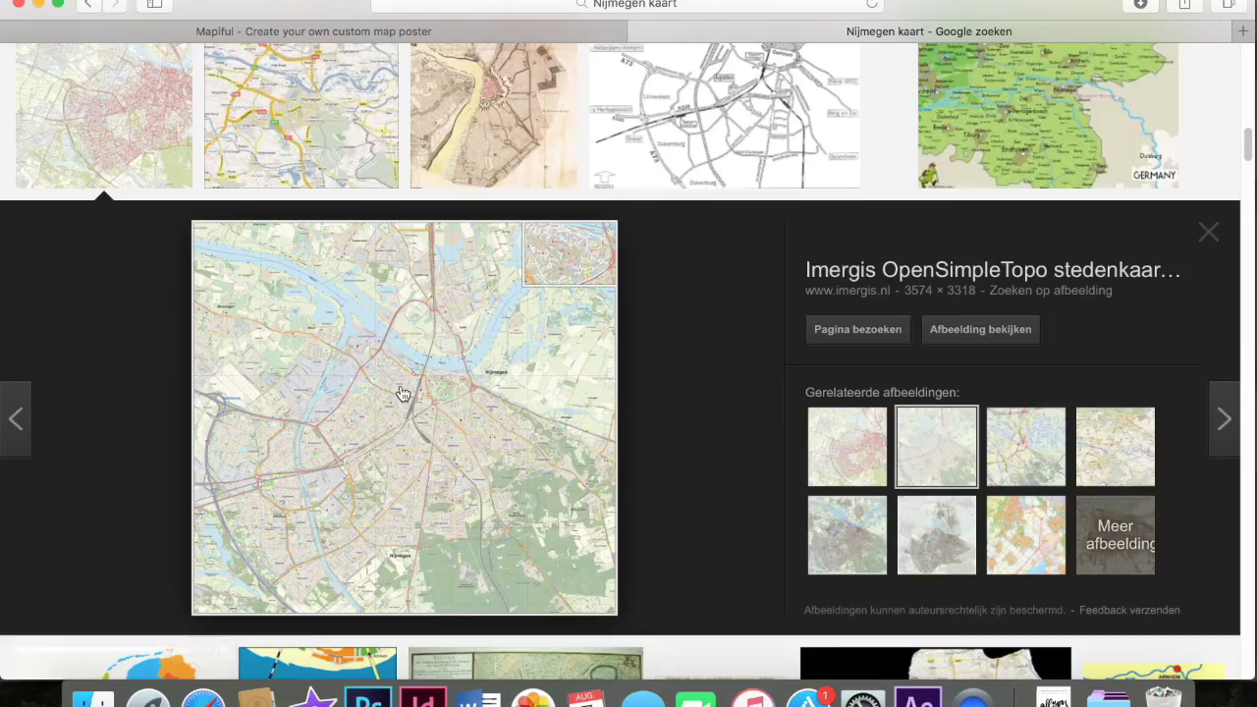
Search Google Images for 'Vervagen naar wit'
scroll(403, 392, up, 10)
scroll(295, 196, up, 5)
click(284, 72)
drag(285, 71, 130, 71)
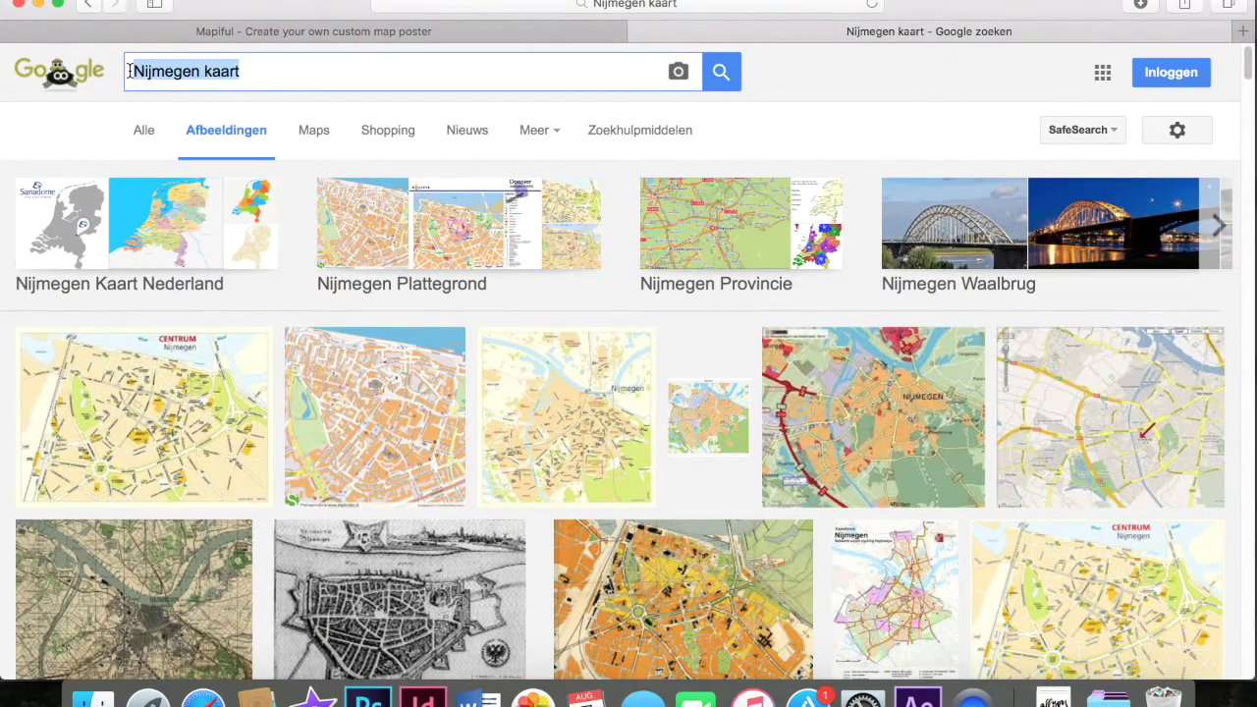
text(Verva)
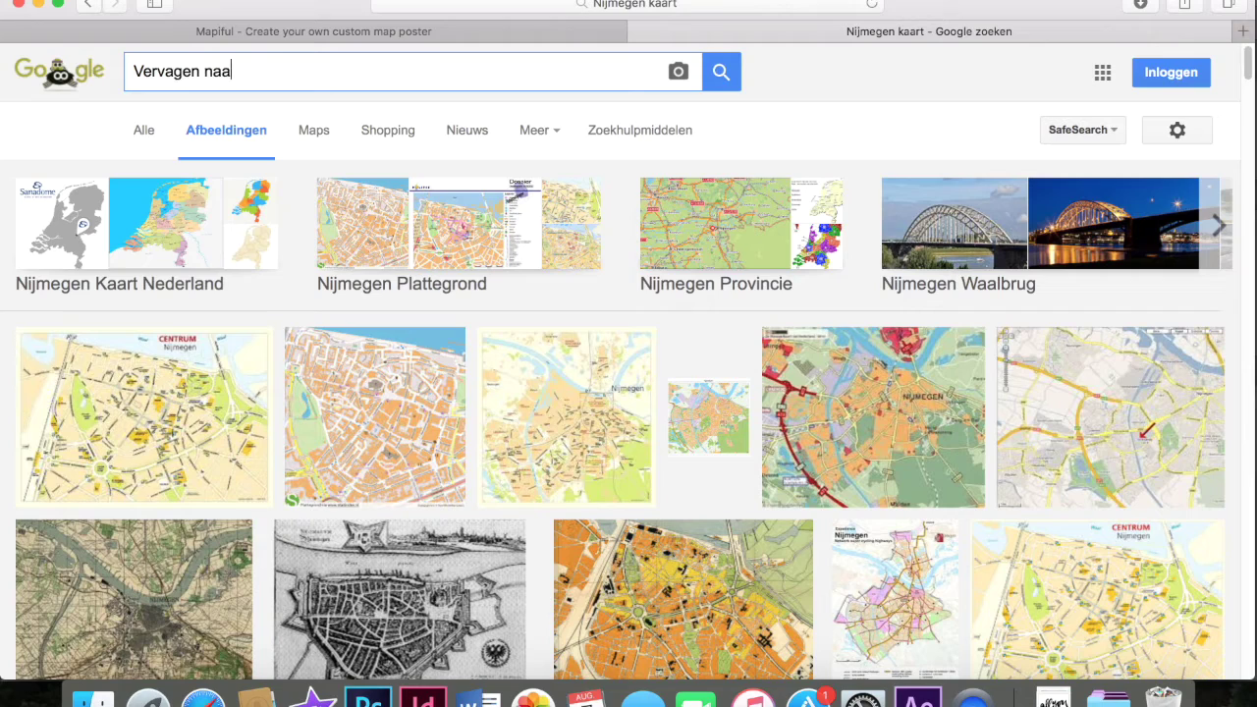
key(Return)
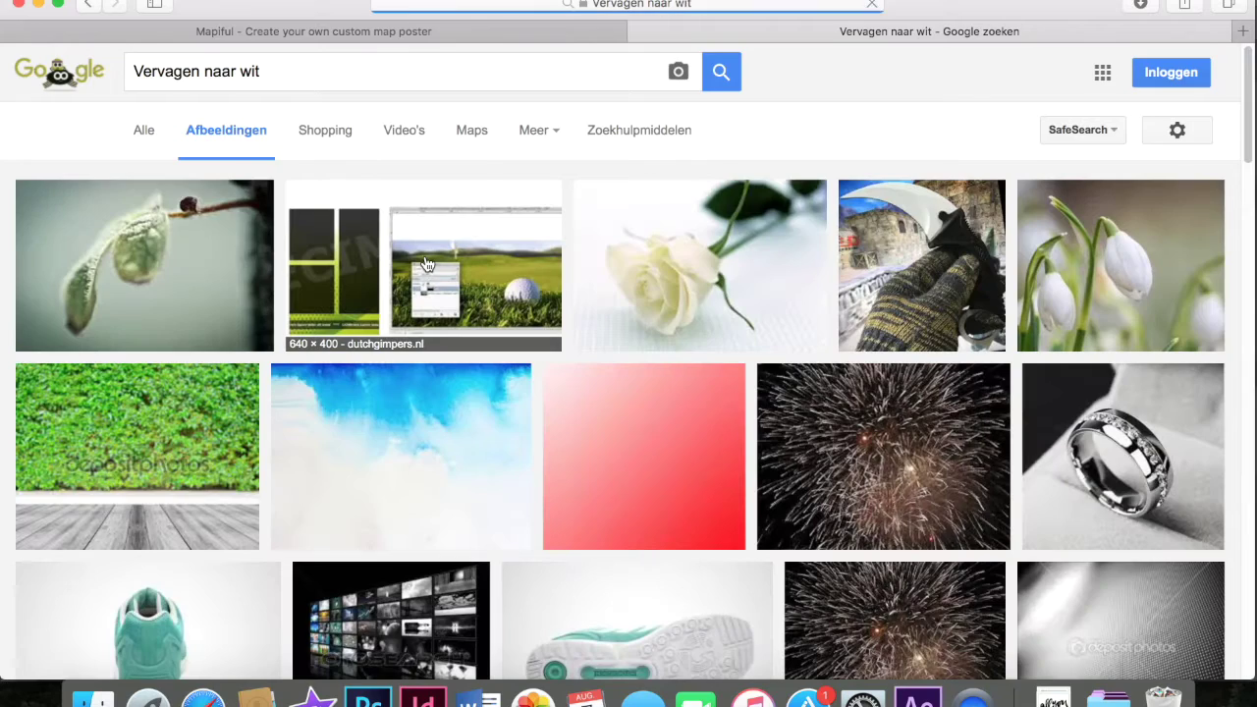
Copy the plain white fade image and return to Photoshop
scroll(424, 263, down, 10)
click(794, 367)
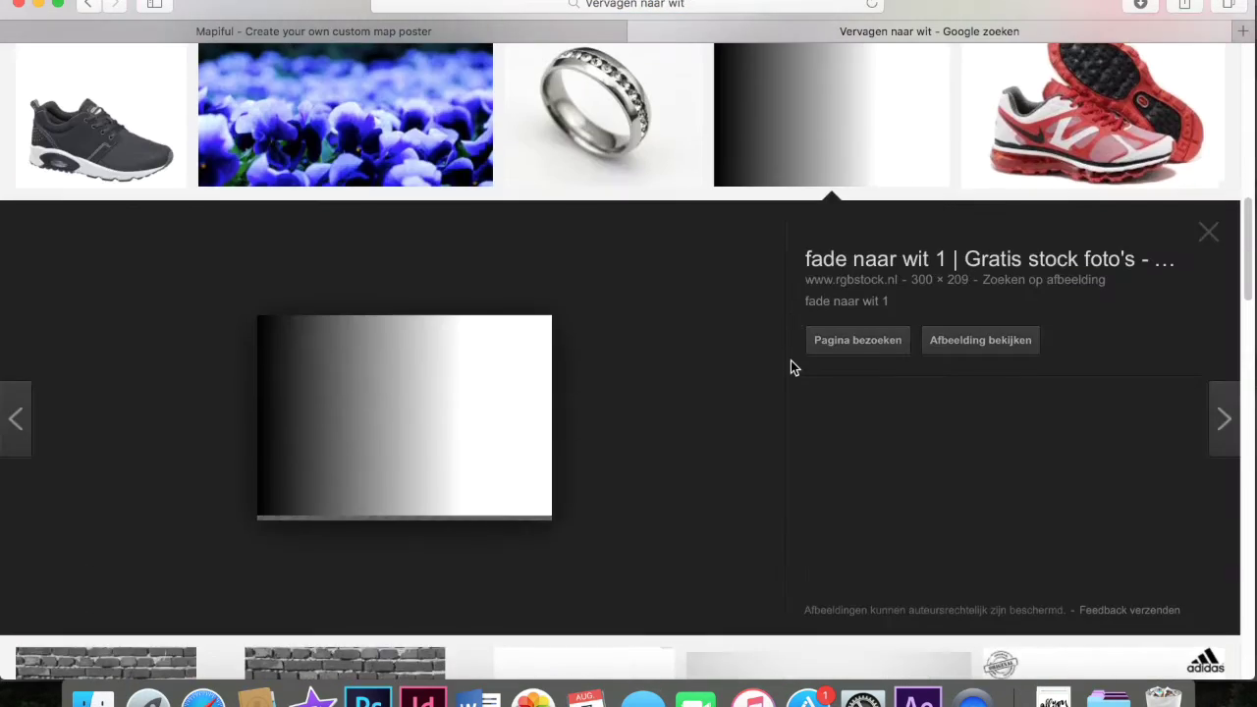
click(935, 459)
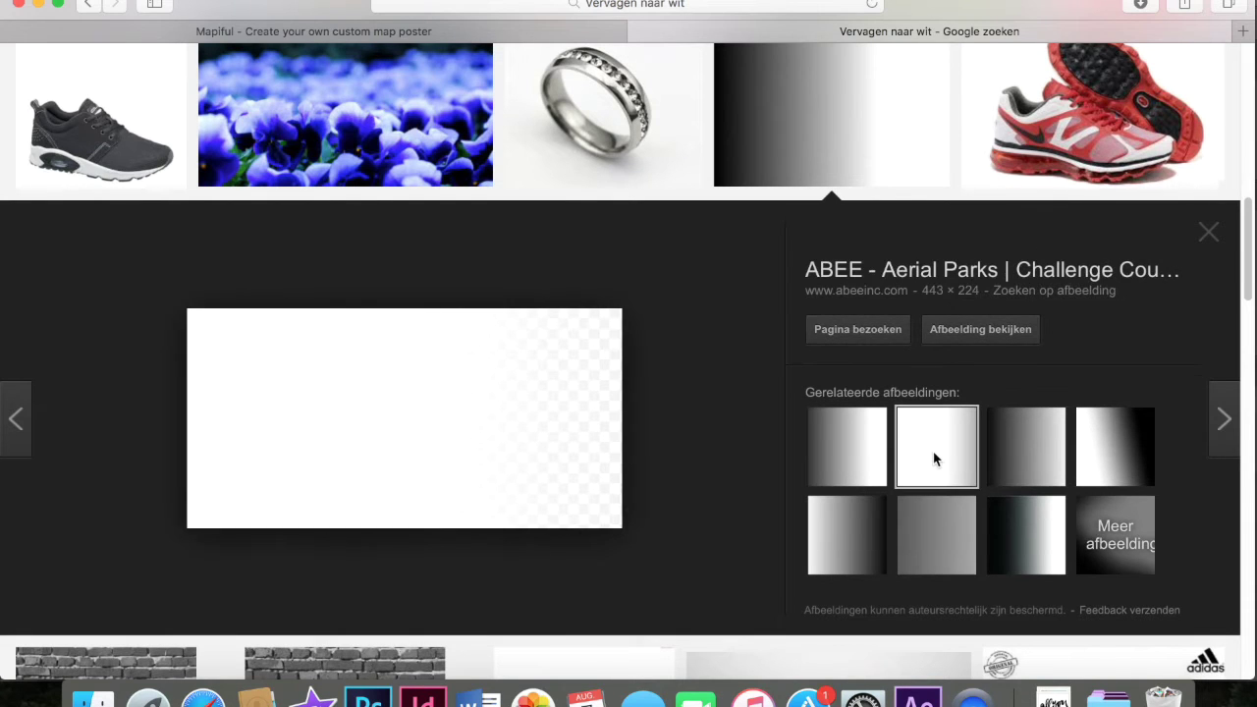
right_click(302, 360)
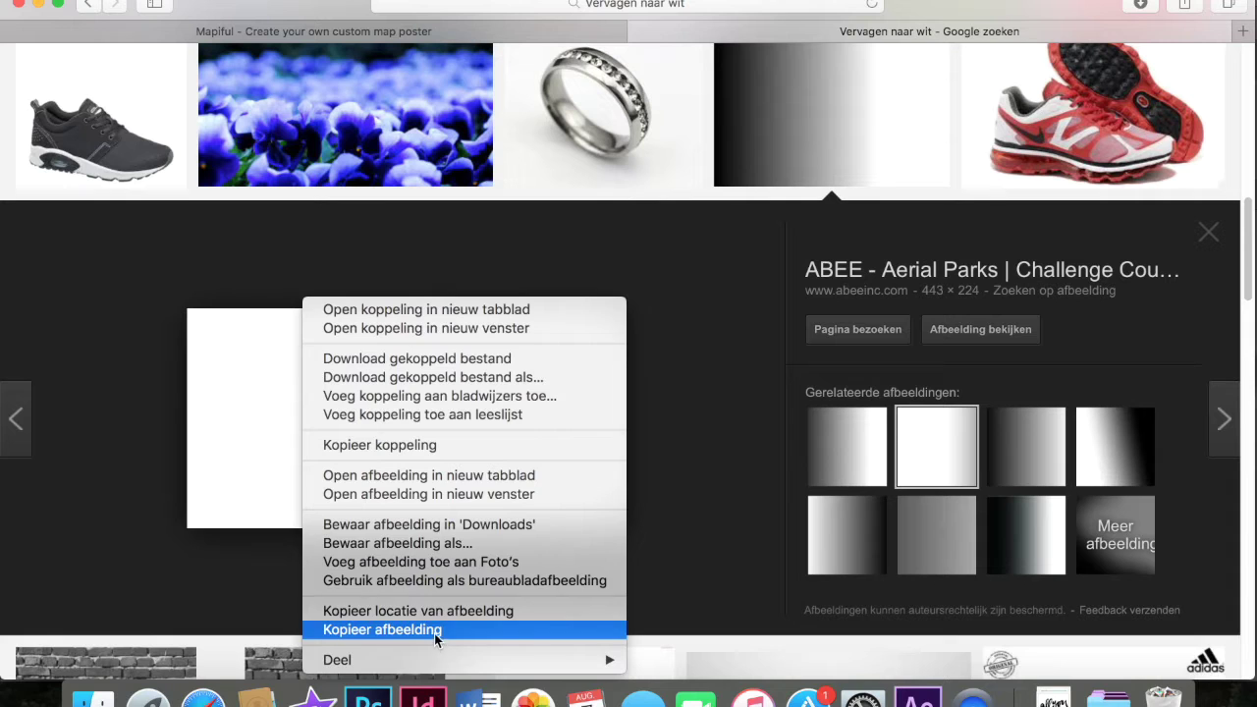
click(434, 634)
click(370, 698)
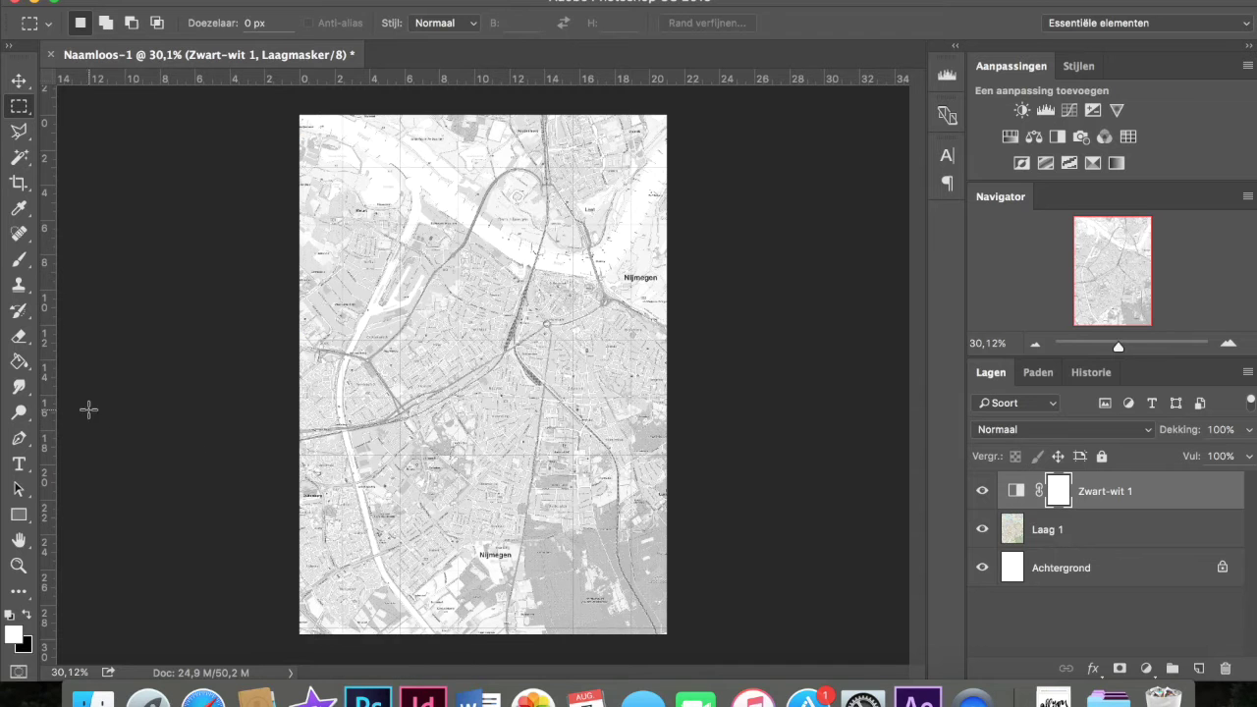
Add a vertical guide at the page centre and paste the white fade as a new layer
drag(52, 405, 479, 439)
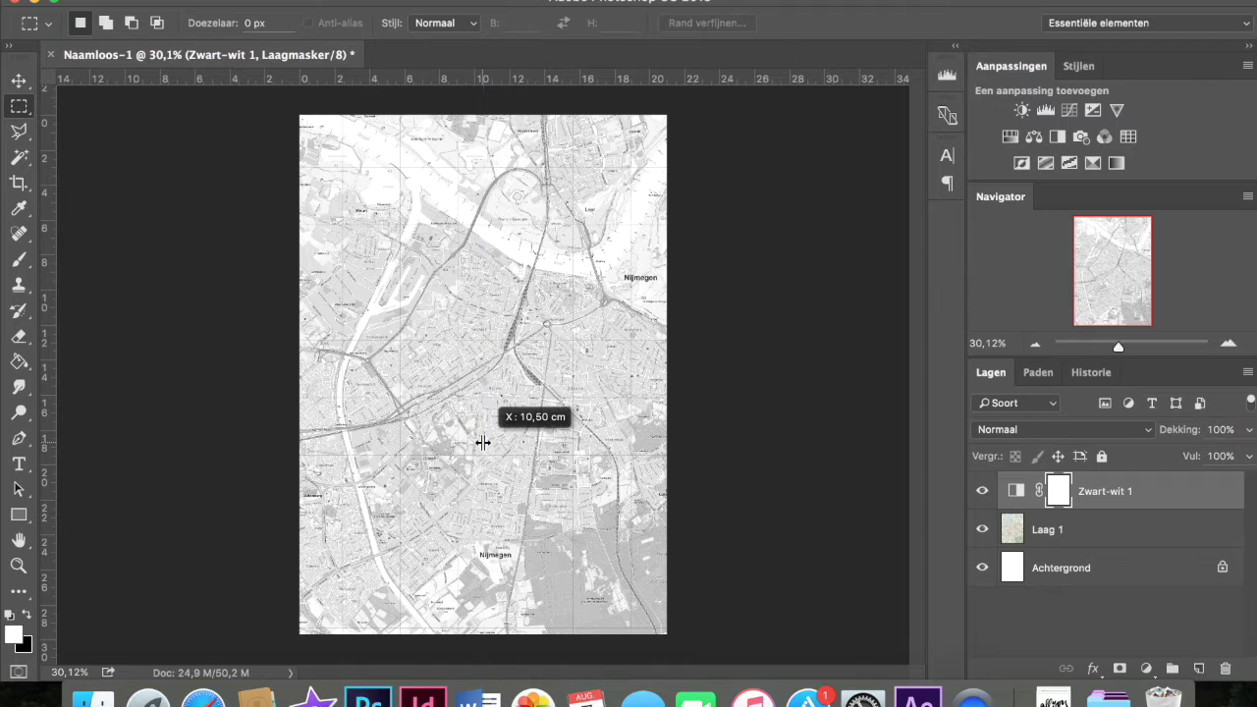
drag(479, 439, 483, 442)
key(ctrl+v)
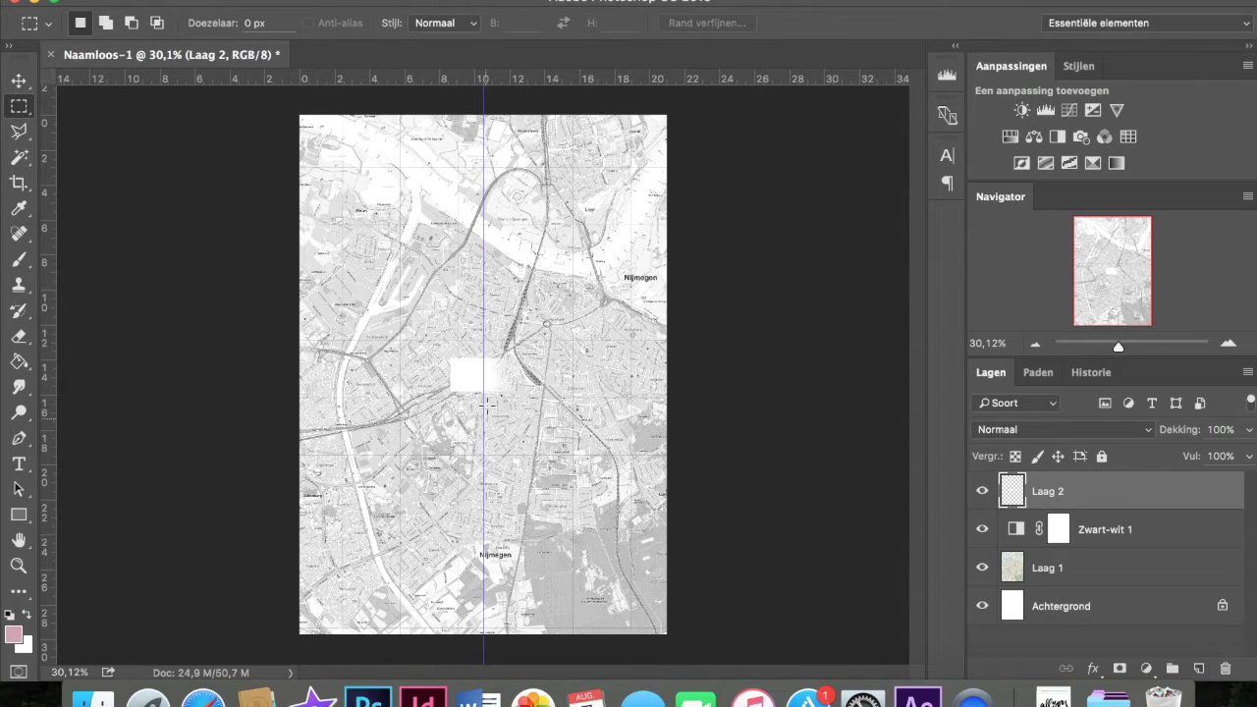
Enlarge the white fade, rotate it -90°, and stretch it over the lower-left map
key(ctrl+t)
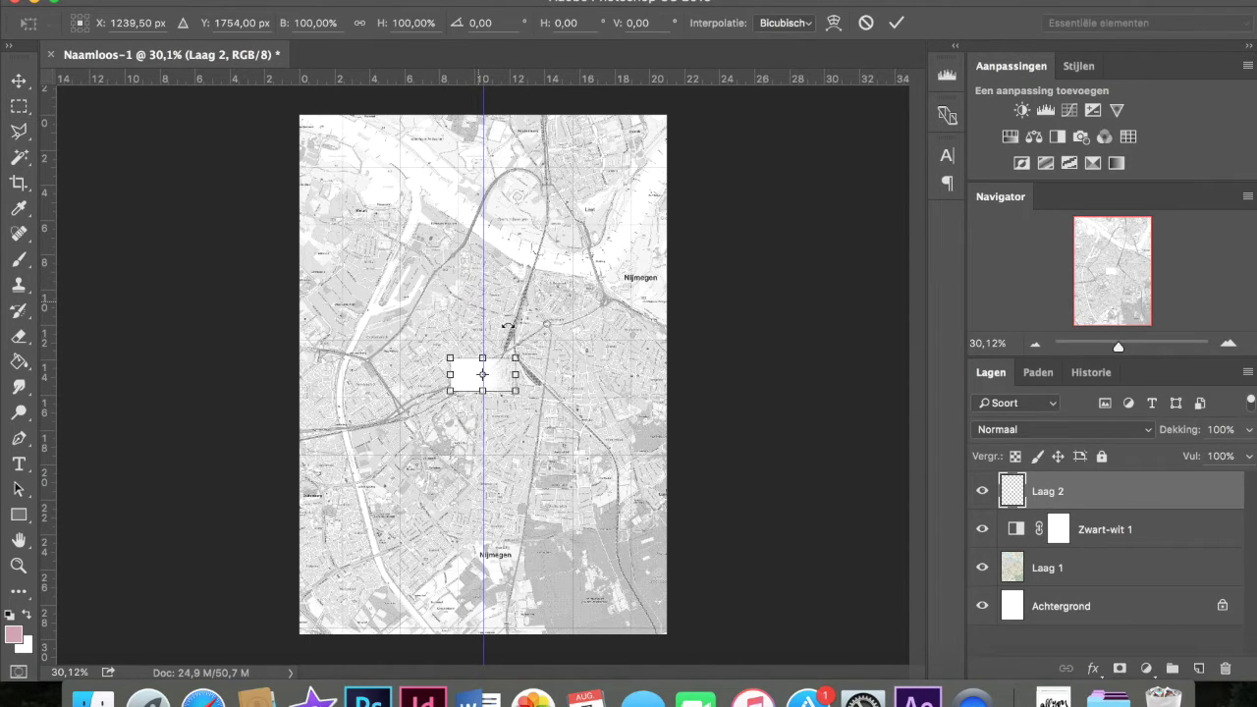
drag(515, 358, 633, 298)
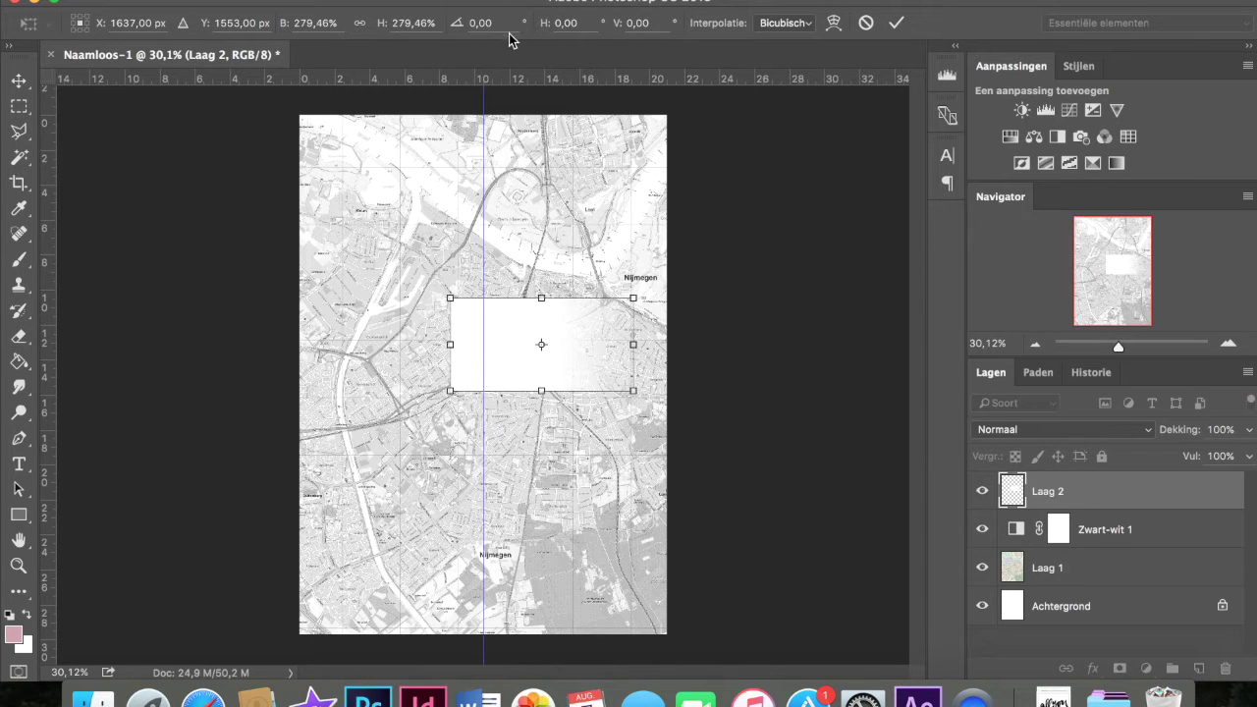
text(-90)
key(Return)
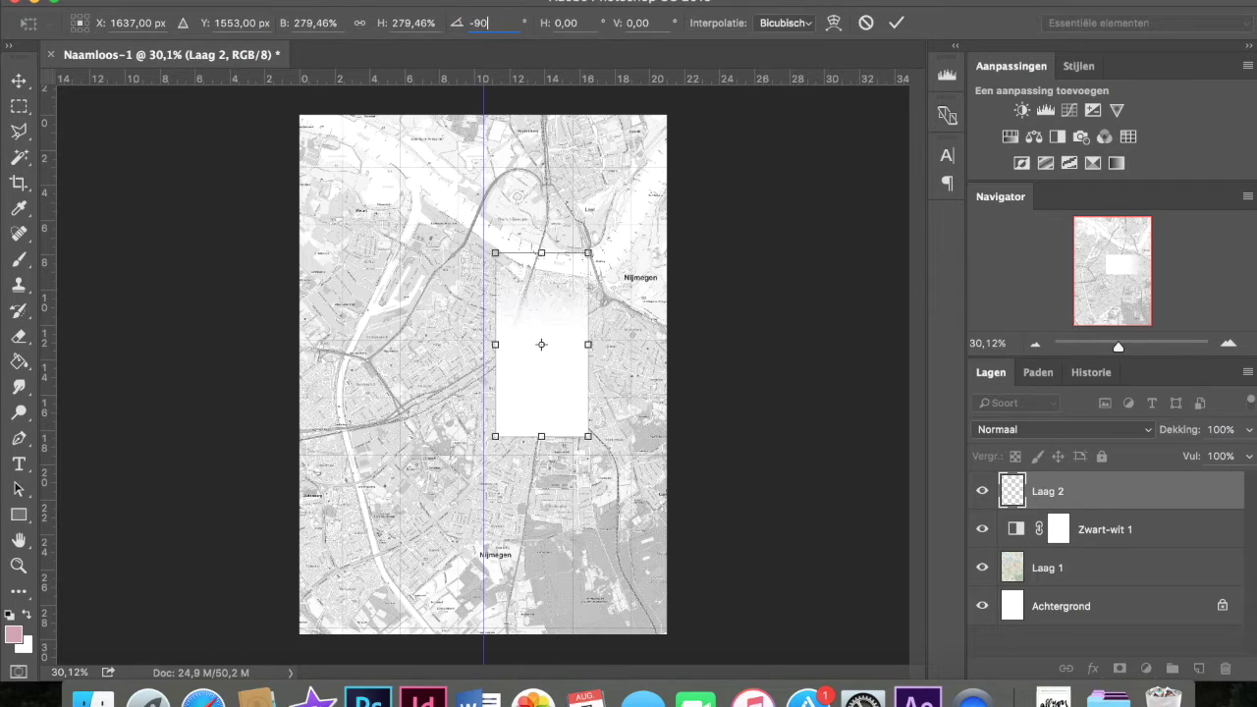
mouse_move(510, 392)
mouse_down()
mouse_move(328, 568)
mouse_move(328, 586)
mouse_up()
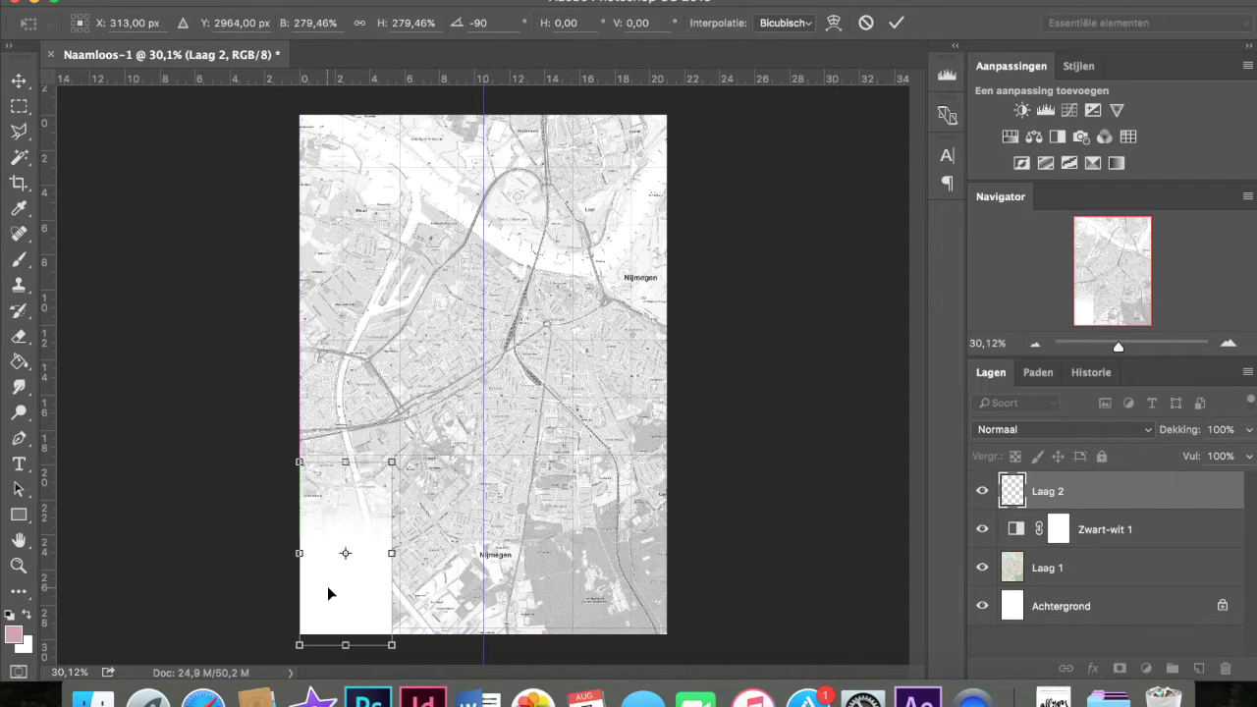
drag(398, 457, 481, 282)
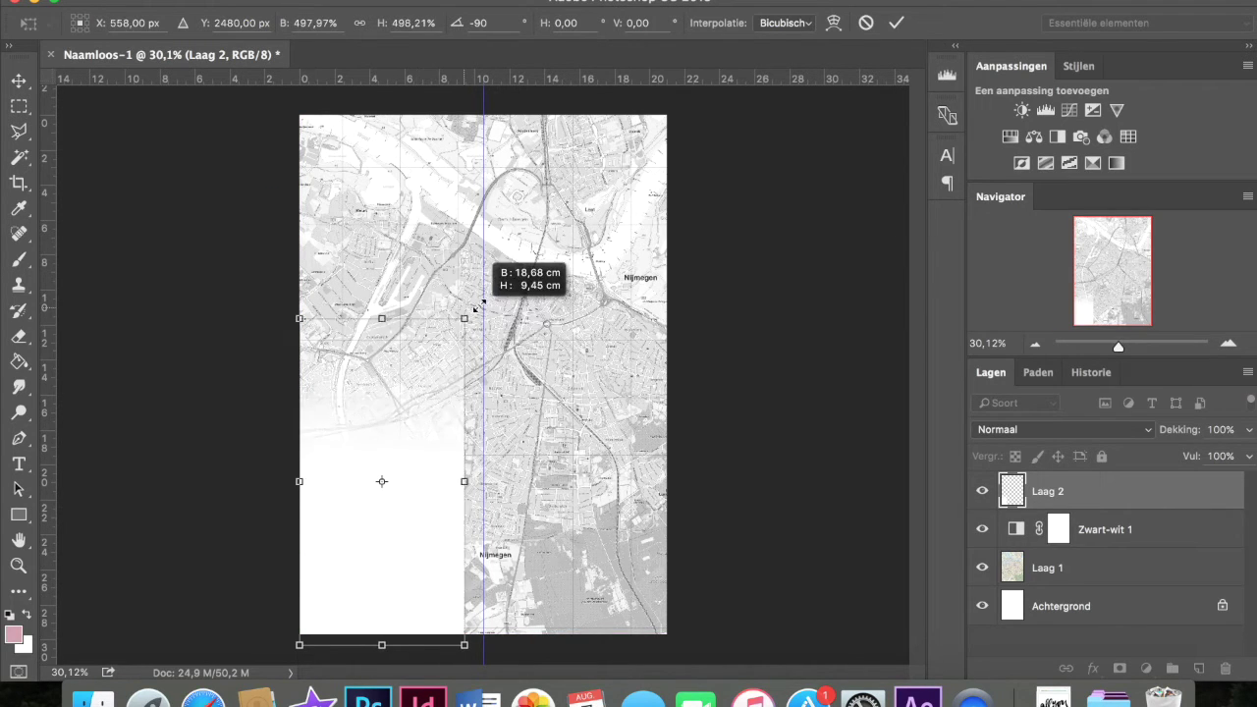
Duplicate the fade as Laag 2 kopiëren and move the copy to the right half
key(Return)
right_click(1080, 491)
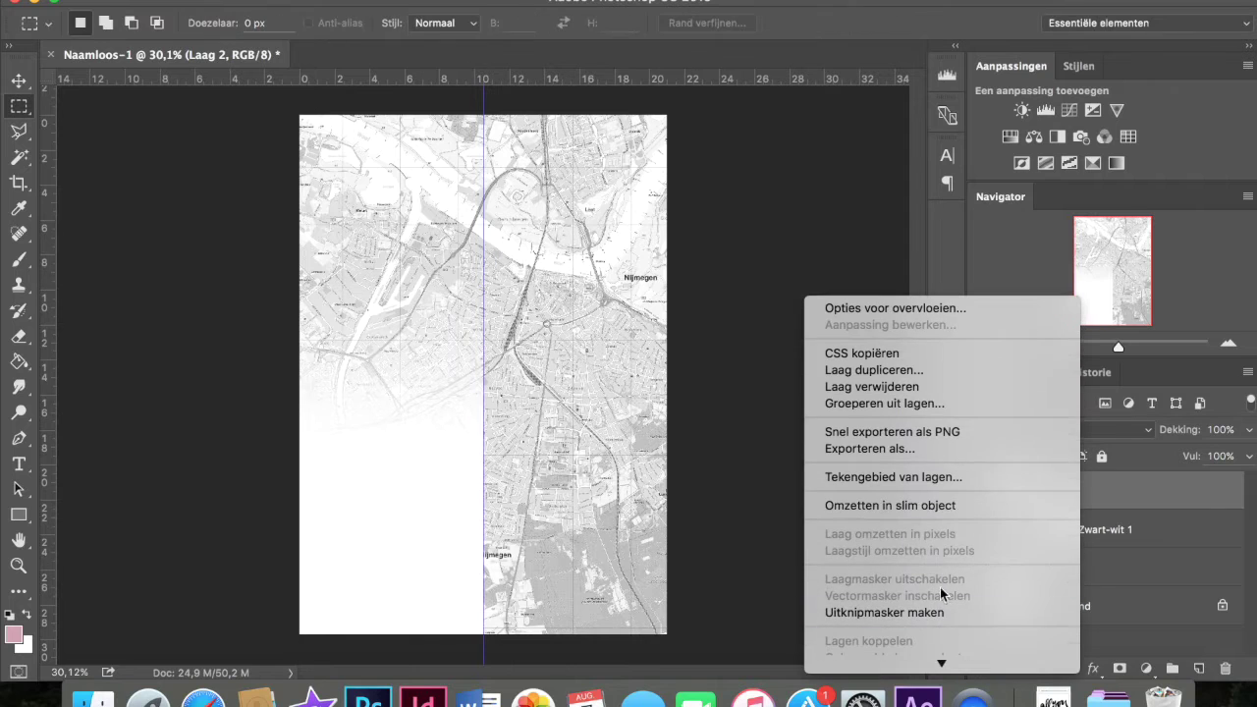
click(867, 370)
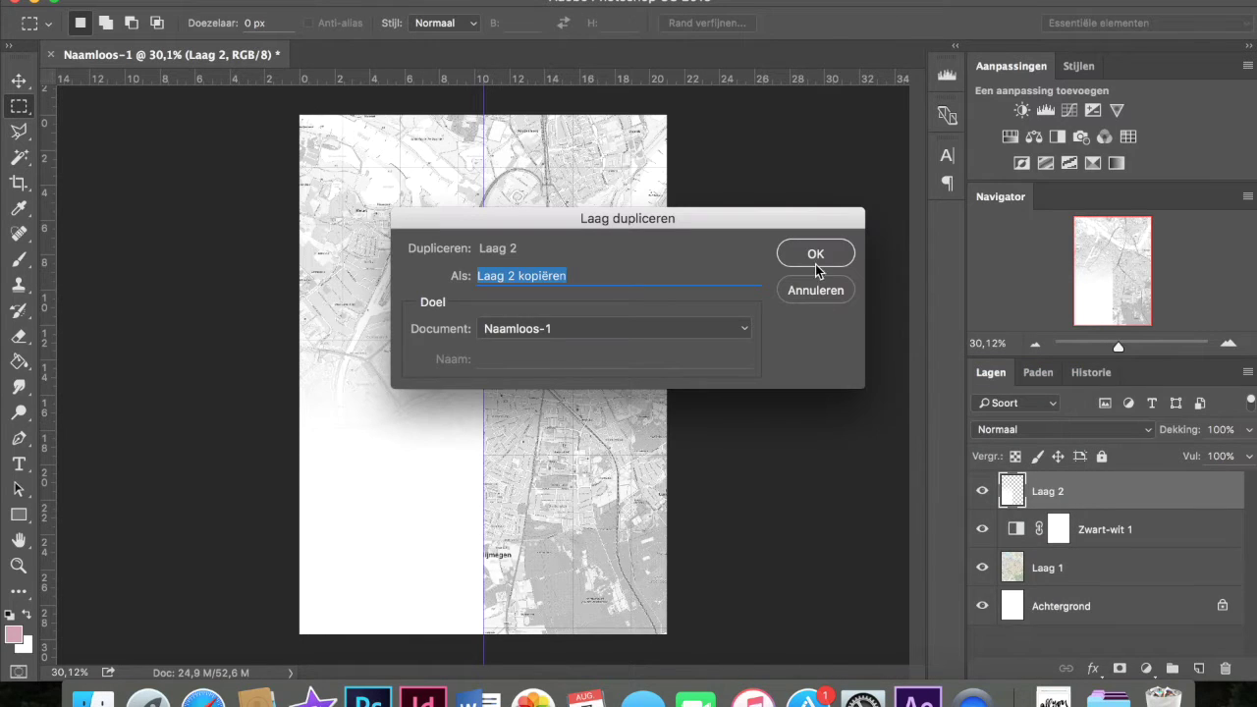
click(815, 257)
click(19, 81)
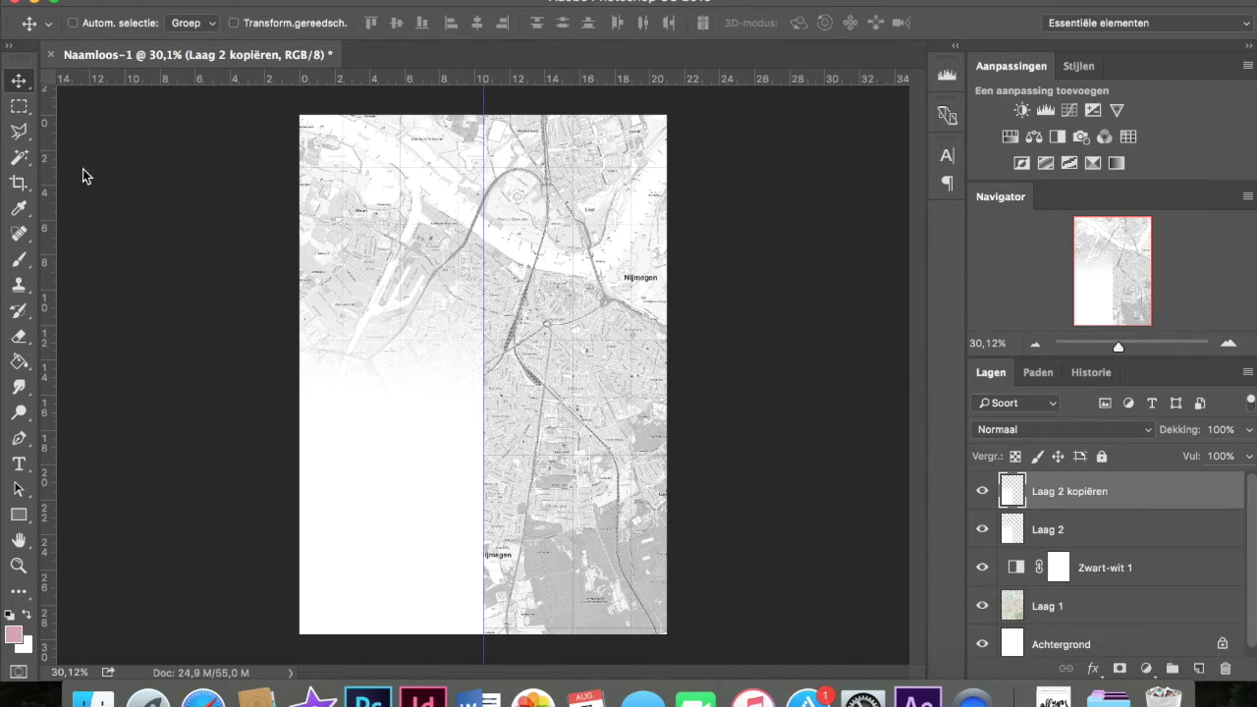
drag(368, 447, 555, 440)
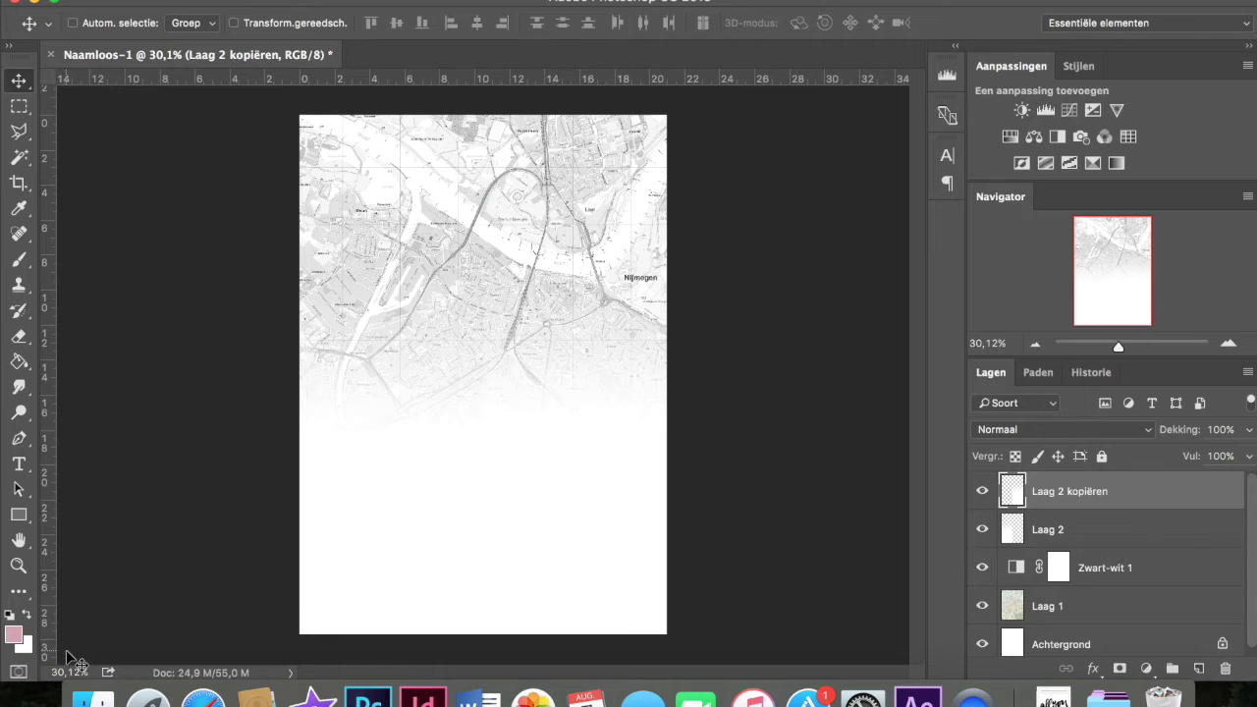
Select both fade layers and shift them lower so the map's bottom fades white
click(1061, 530)
shift+click(1107, 496)
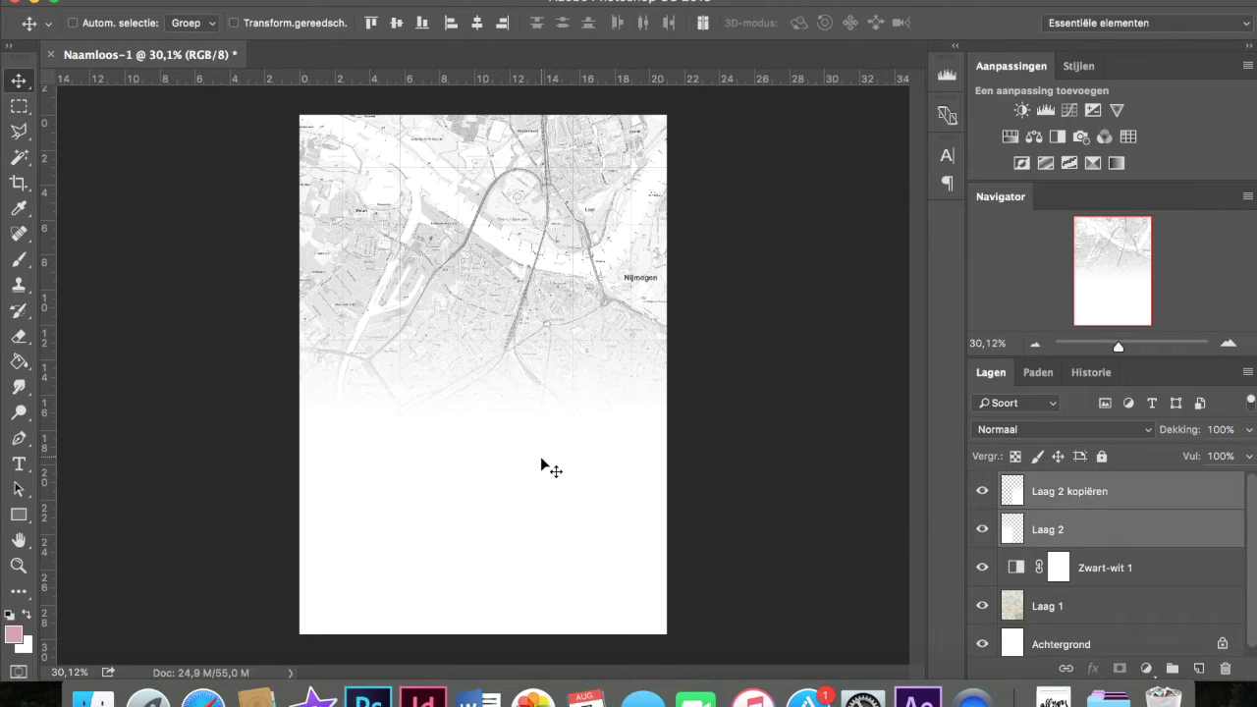
drag(547, 465, 547, 563)
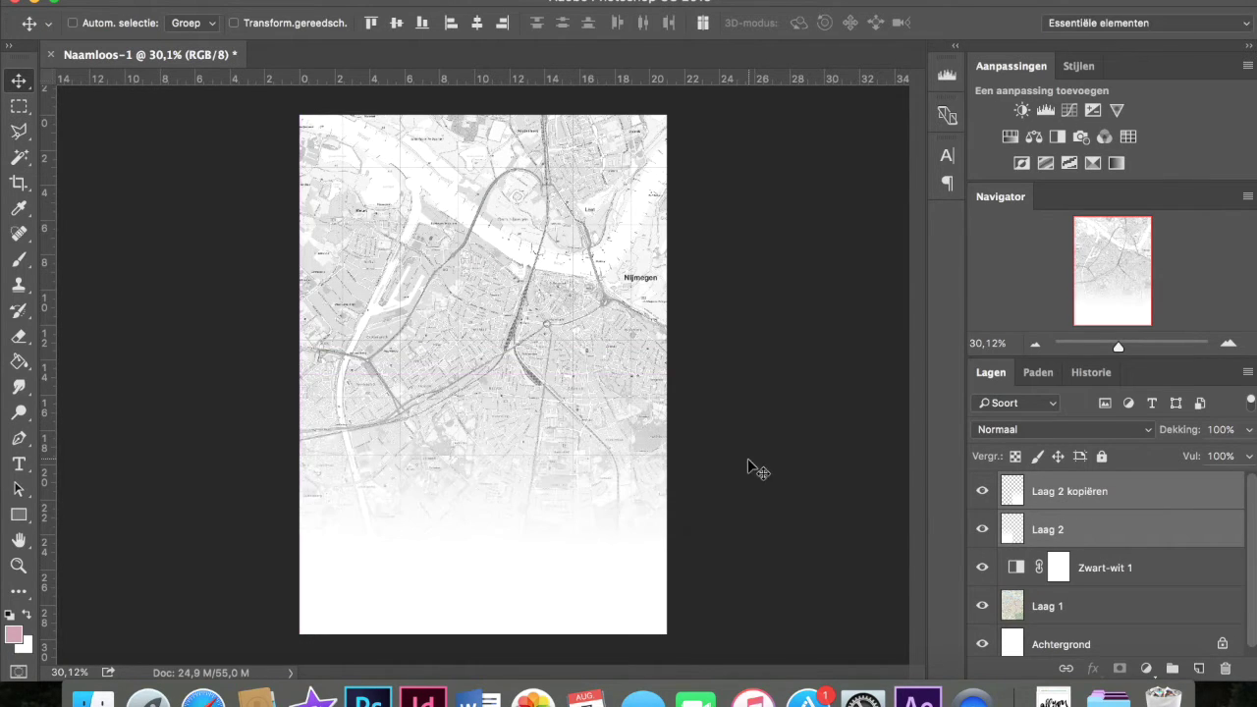
drag(501, 567, 534, 559)
click(29, 337)
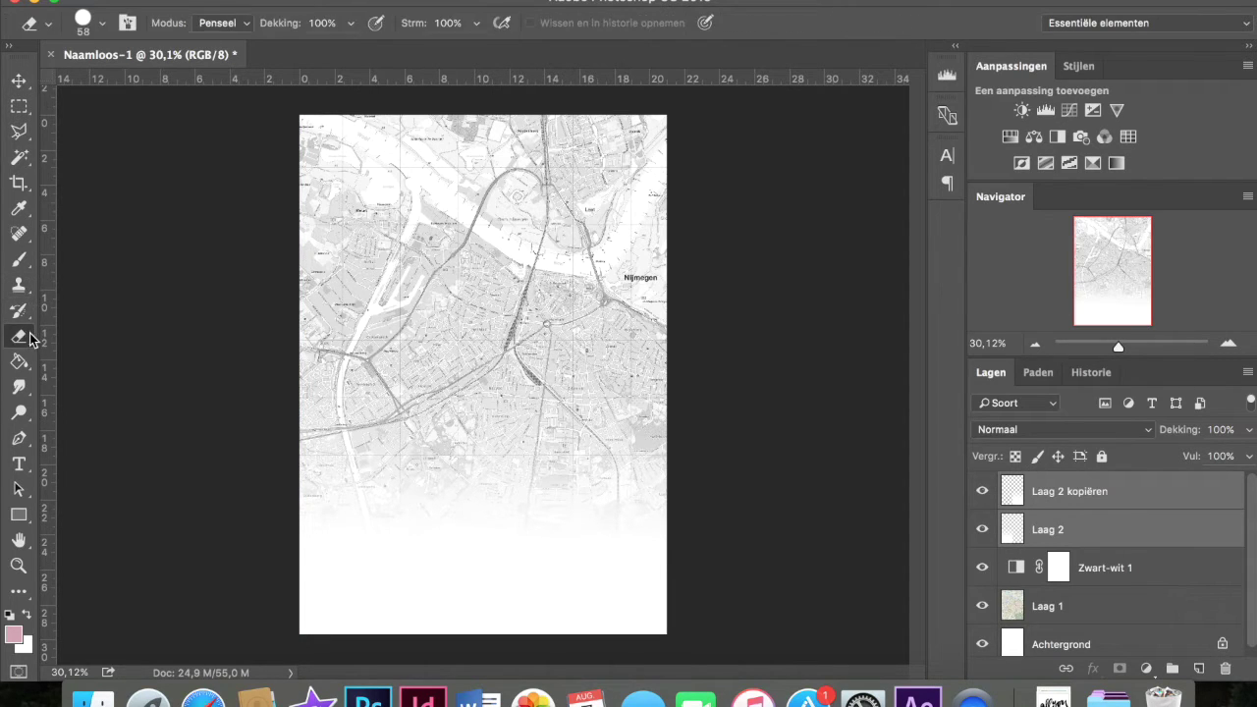
Set the Eraser brush to 342 px with 0% hardness for the fade layers
click(1091, 539)
click(84, 29)
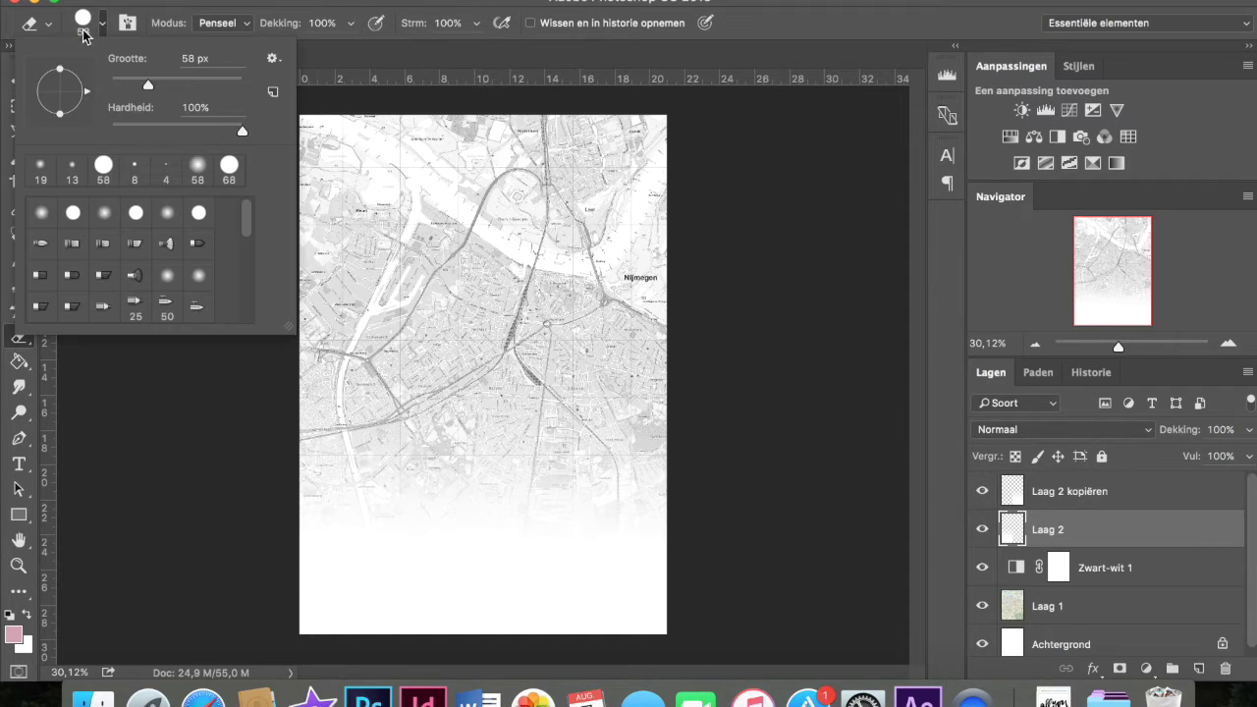
double_click(192, 107)
text(0)
key(Tab)
drag(163, 83, 220, 85)
click(355, 291)
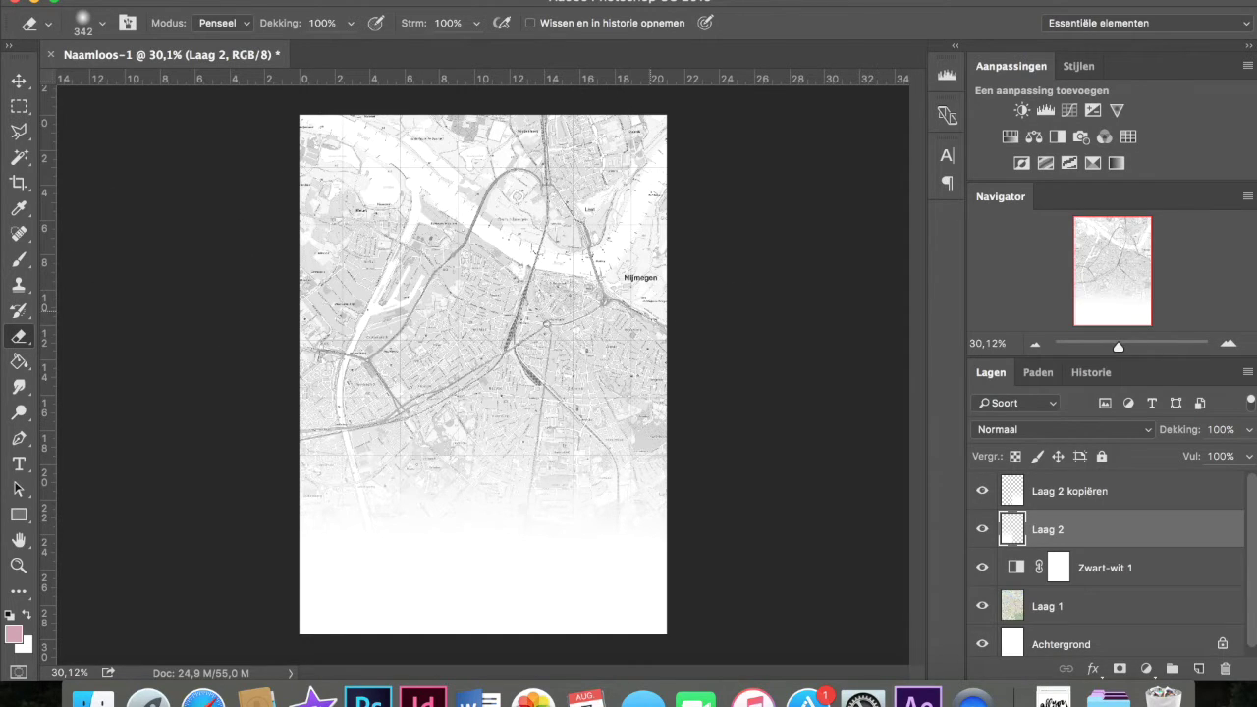
click(1130, 493)
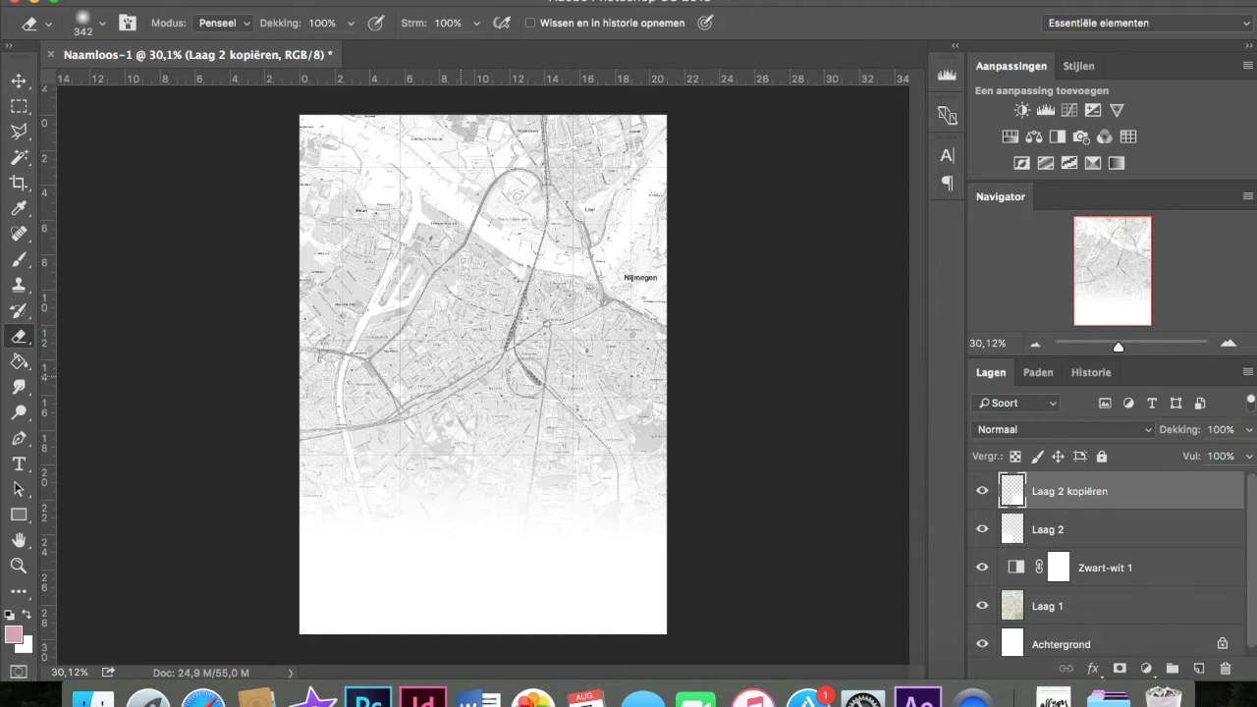
Type the title NIJMEGEN at 36 pt on the poster
key(t)
click(410, 398)
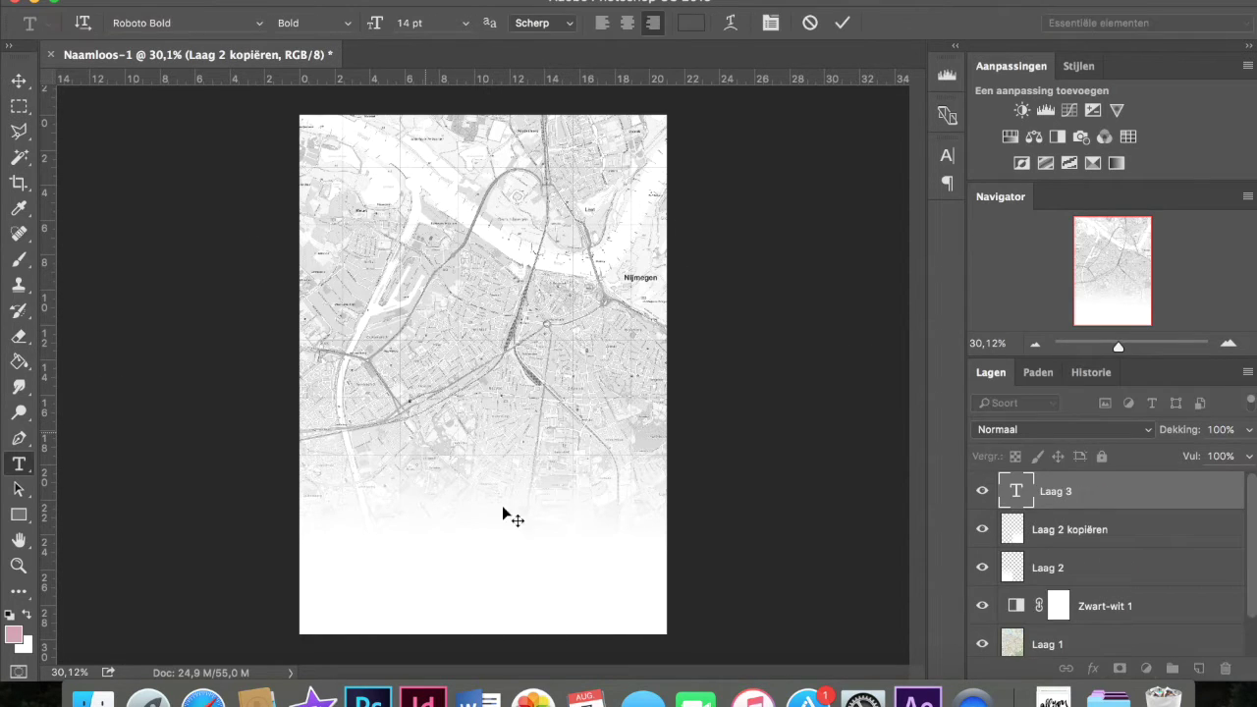
click(463, 23)
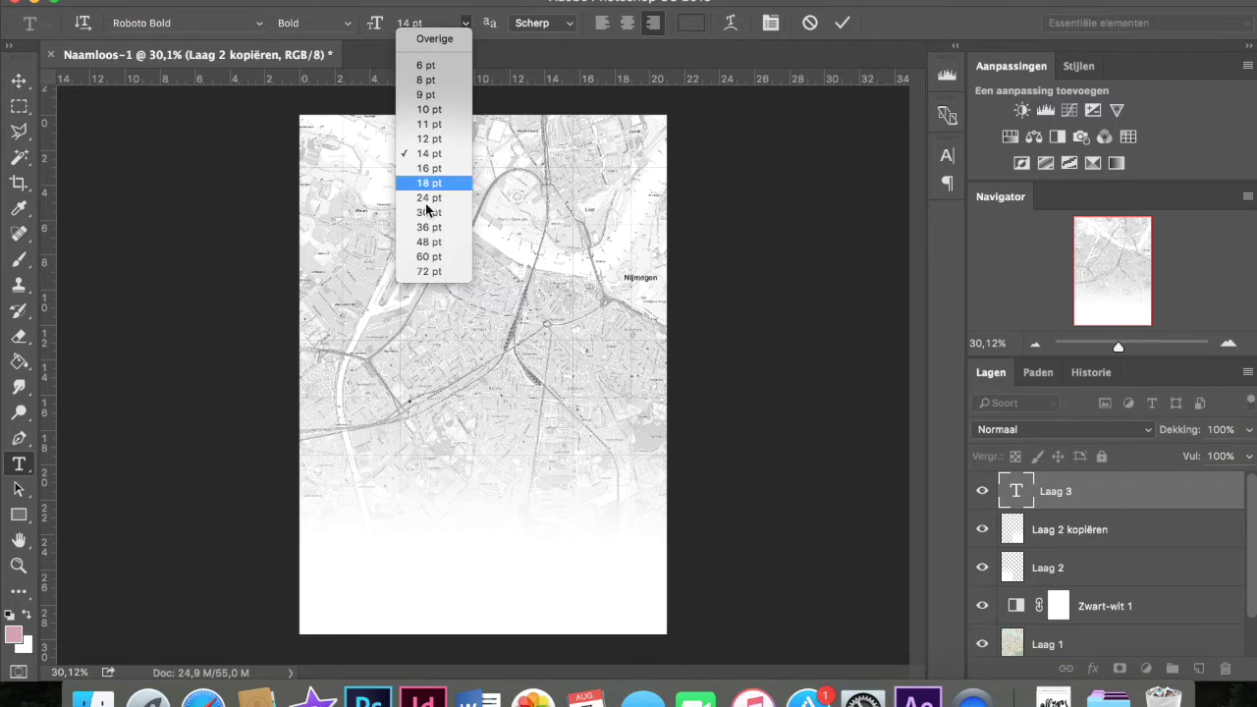
click(444, 230)
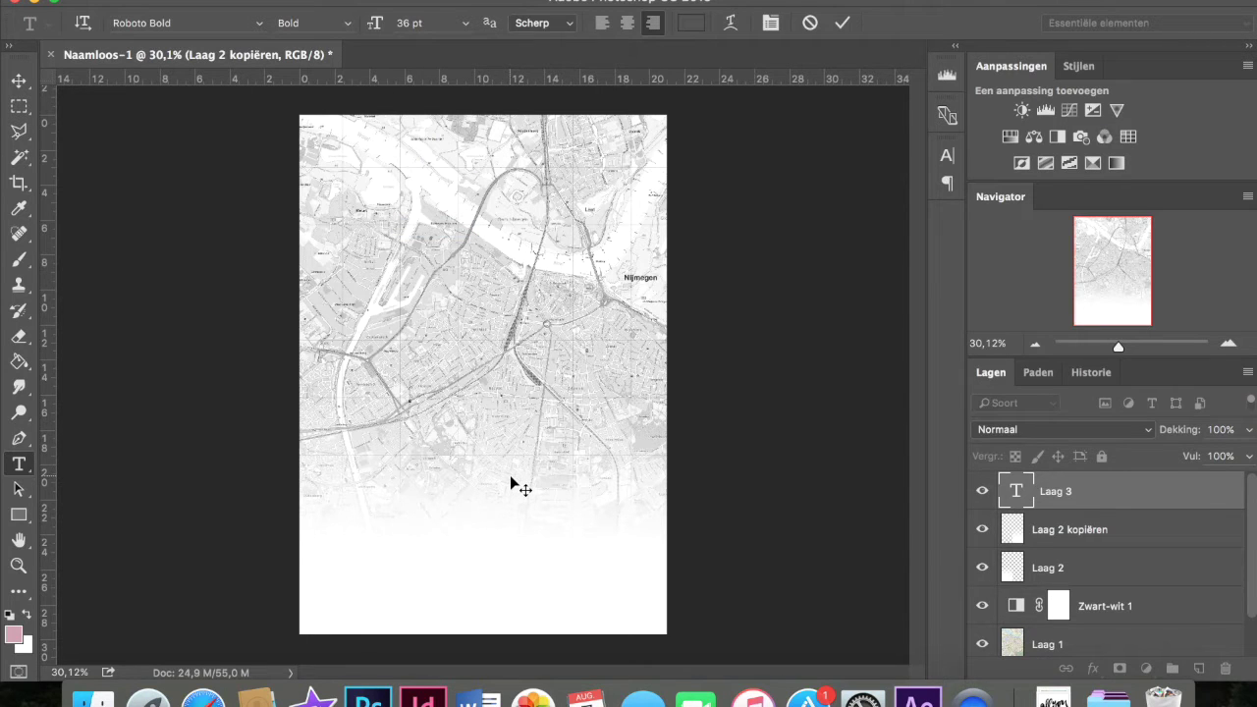
text(NIJMEGEN)
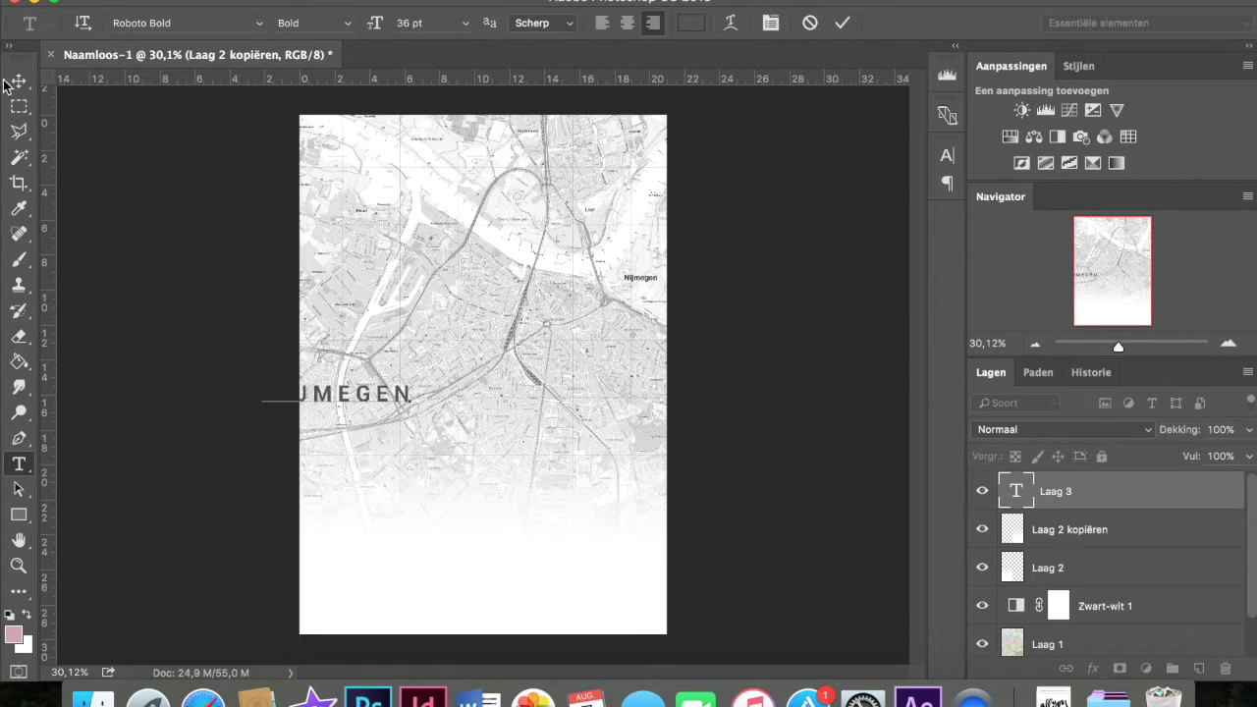
Centre the NIJMEGEN title horizontally and set its weight to Roboto Medium
mouse_move(345, 429)
mouse_down()
mouse_move(537, 447)
mouse_move(383, 439)
mouse_up()
click(332, 18)
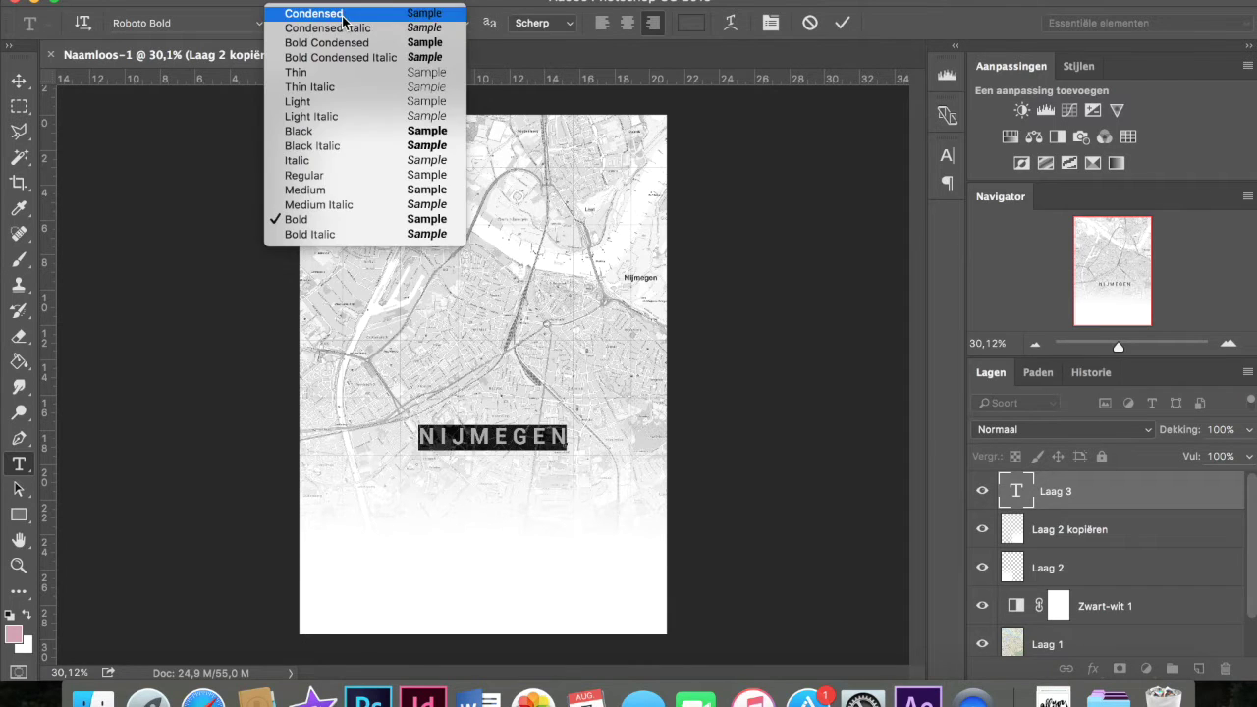
click(306, 191)
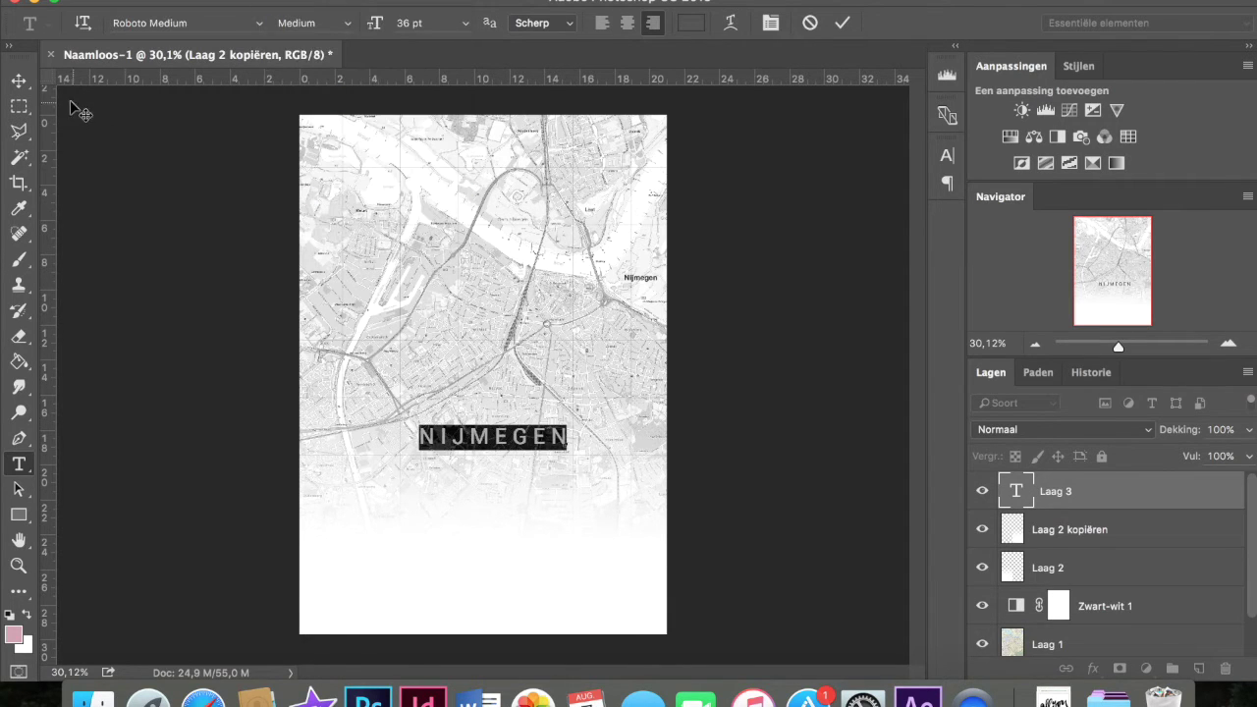
click(19, 81)
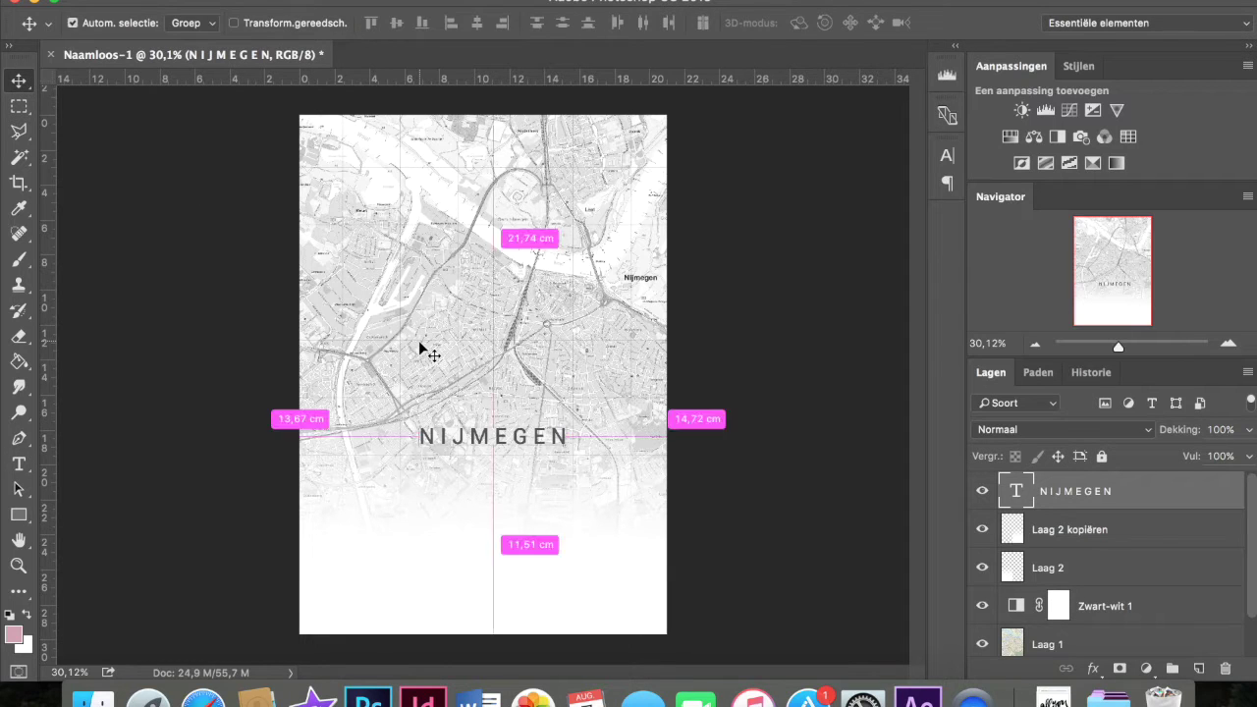
Scale NIJMEGEN up to about 69 pt and move it down into the fade
key(ctrl+t)
drag(421, 459, 340, 504)
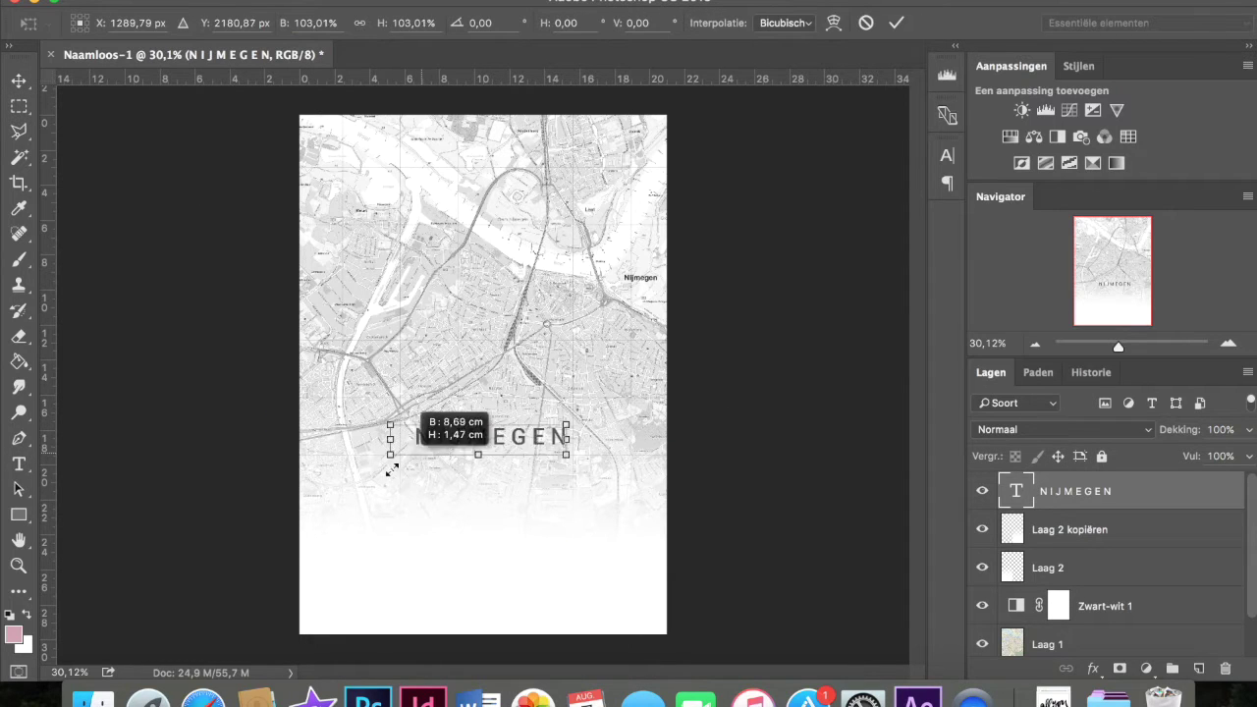
drag(340, 504, 325, 508)
key(Return)
drag(407, 437, 443, 511)
Move both fade layers lower and nudge the NIJMEGEN title down slightly
click(1203, 538)
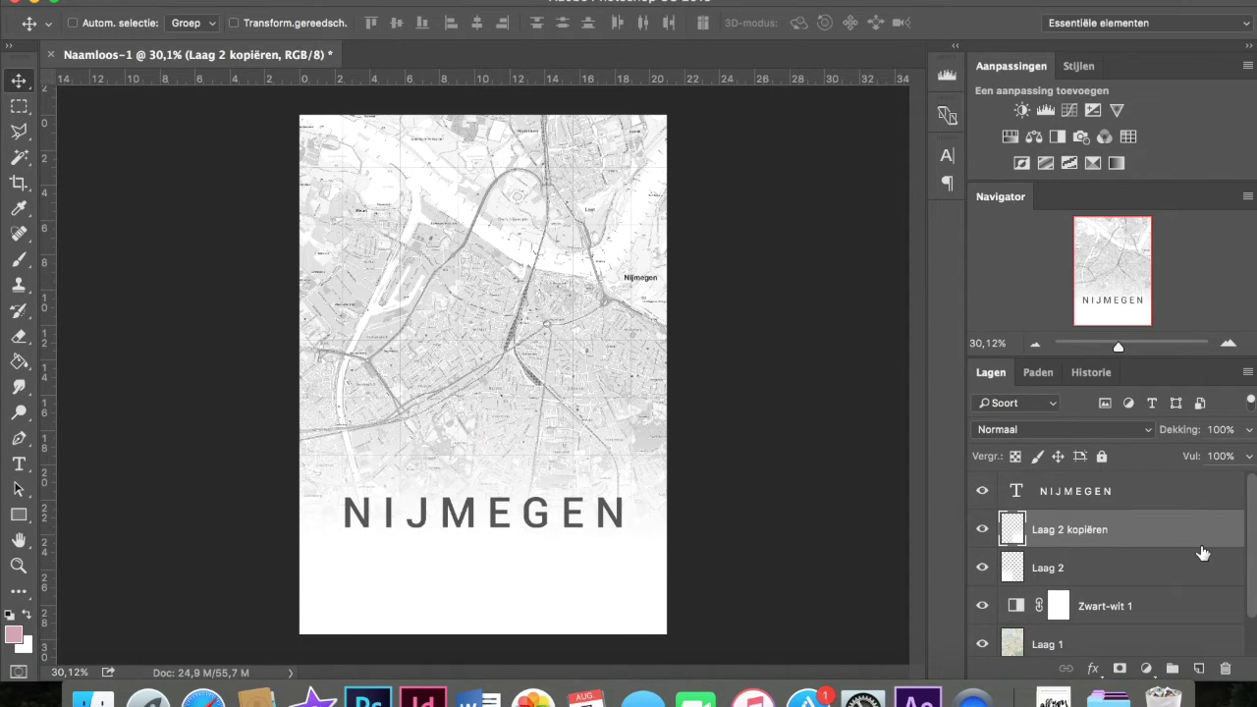
shift+click(1162, 575)
drag(485, 605, 483, 638)
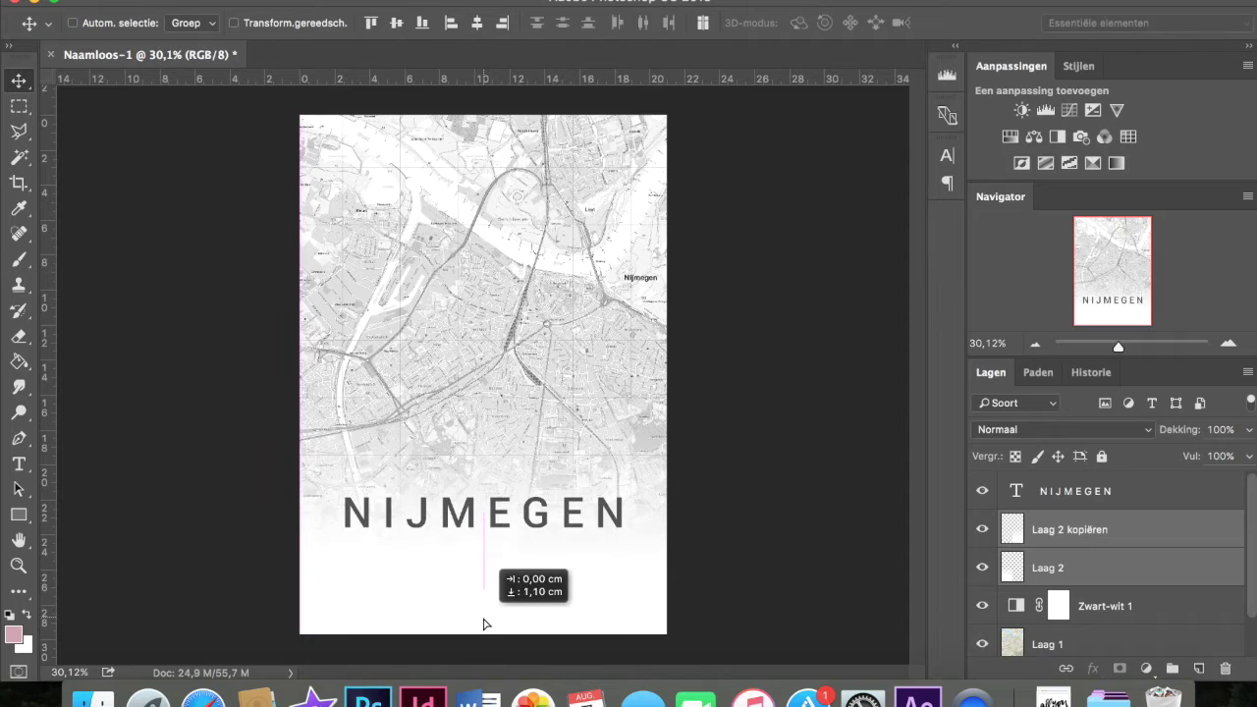
click(1067, 500)
drag(530, 506, 516, 525)
click(19, 464)
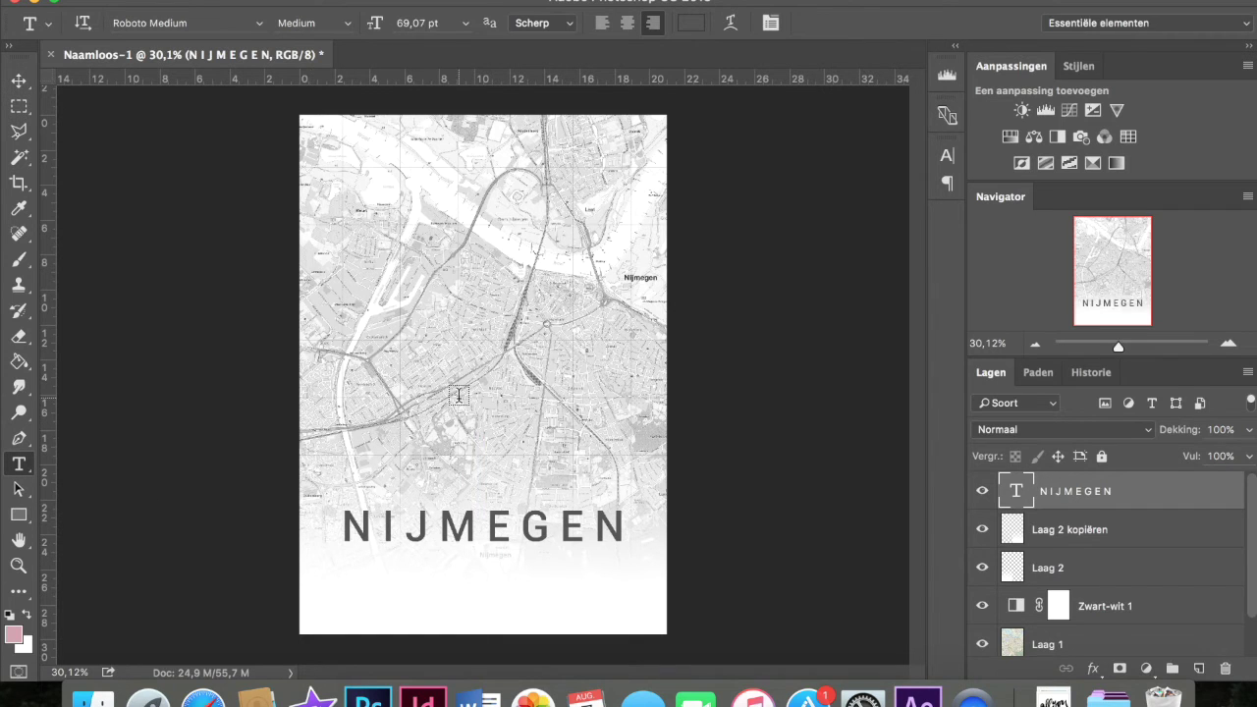
Type NETHERLANDS as a new text layer on the poster
click(459, 396)
text(N E)
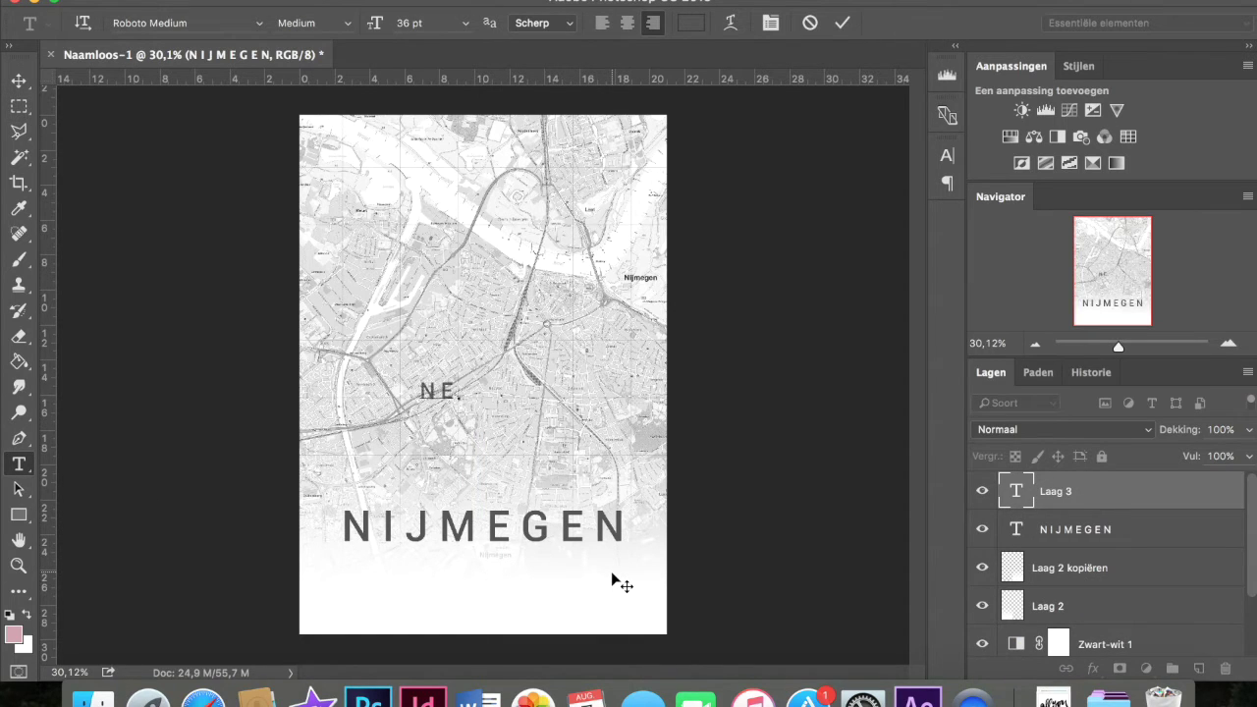
text(THERLANDS)
drag(522, 478, 618, 497)
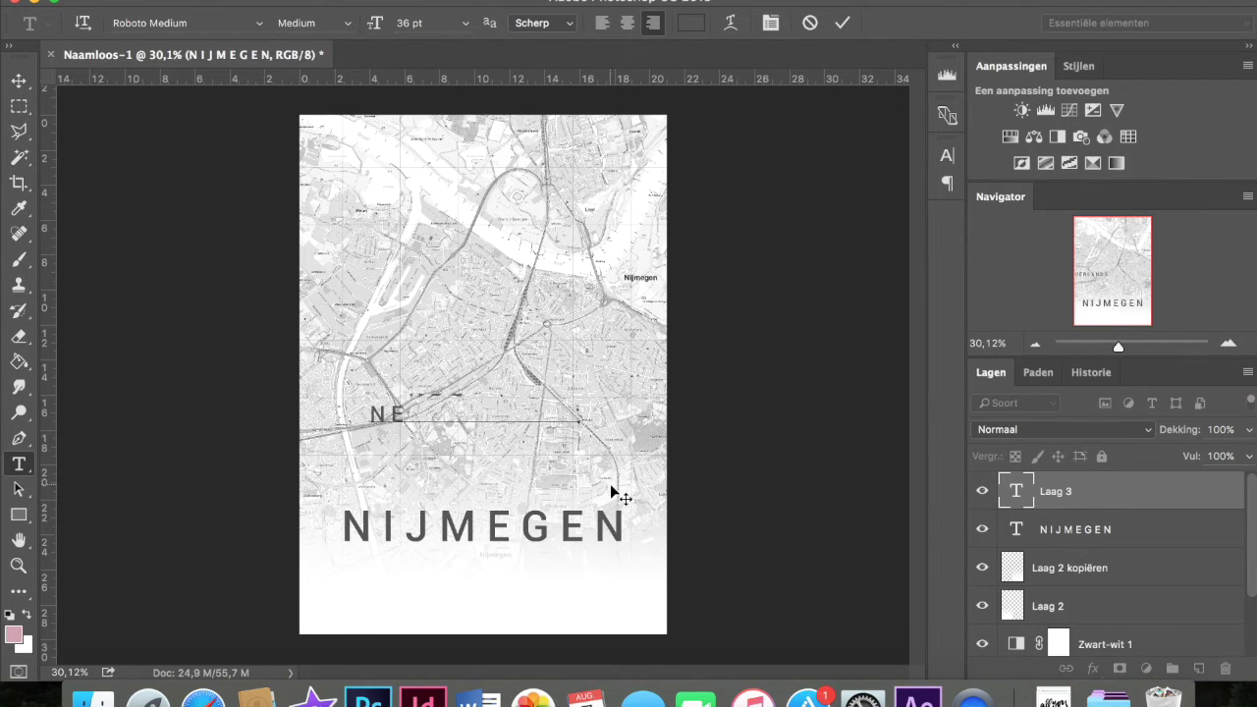
Set NETHERLANDS to Roboto Light and centre it just below the NIJMEGEN title
double_click(579, 405)
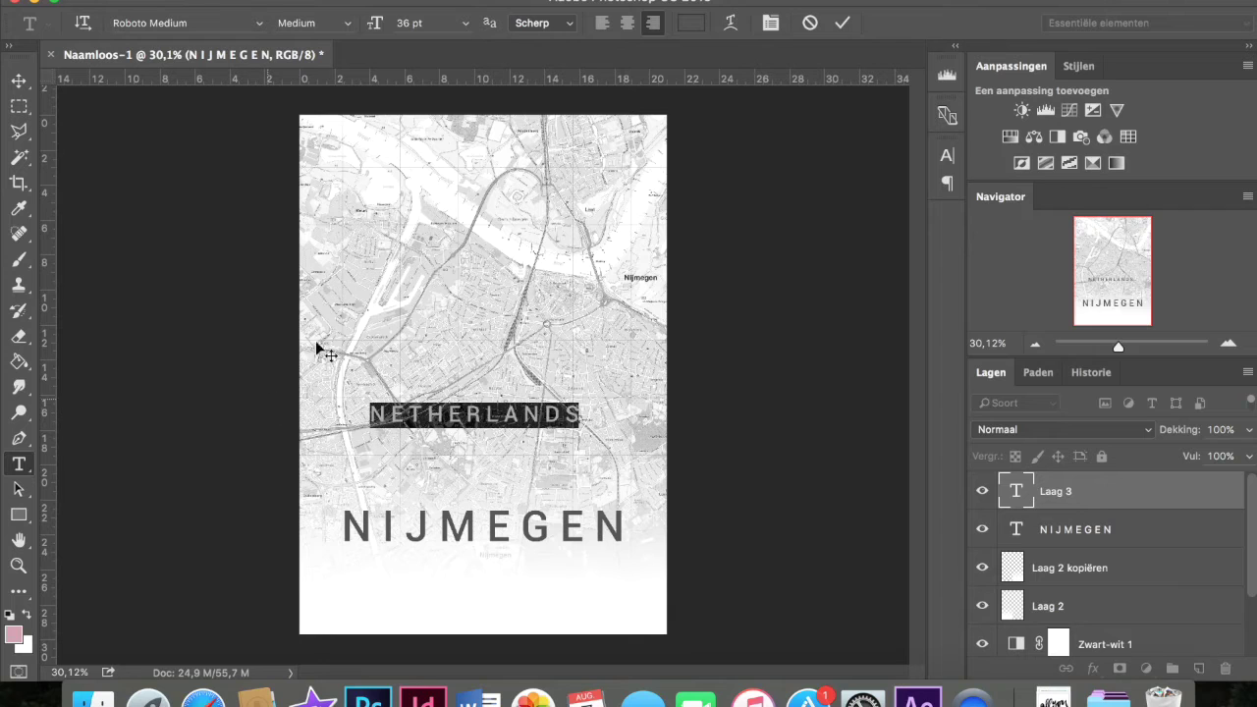
click(355, 30)
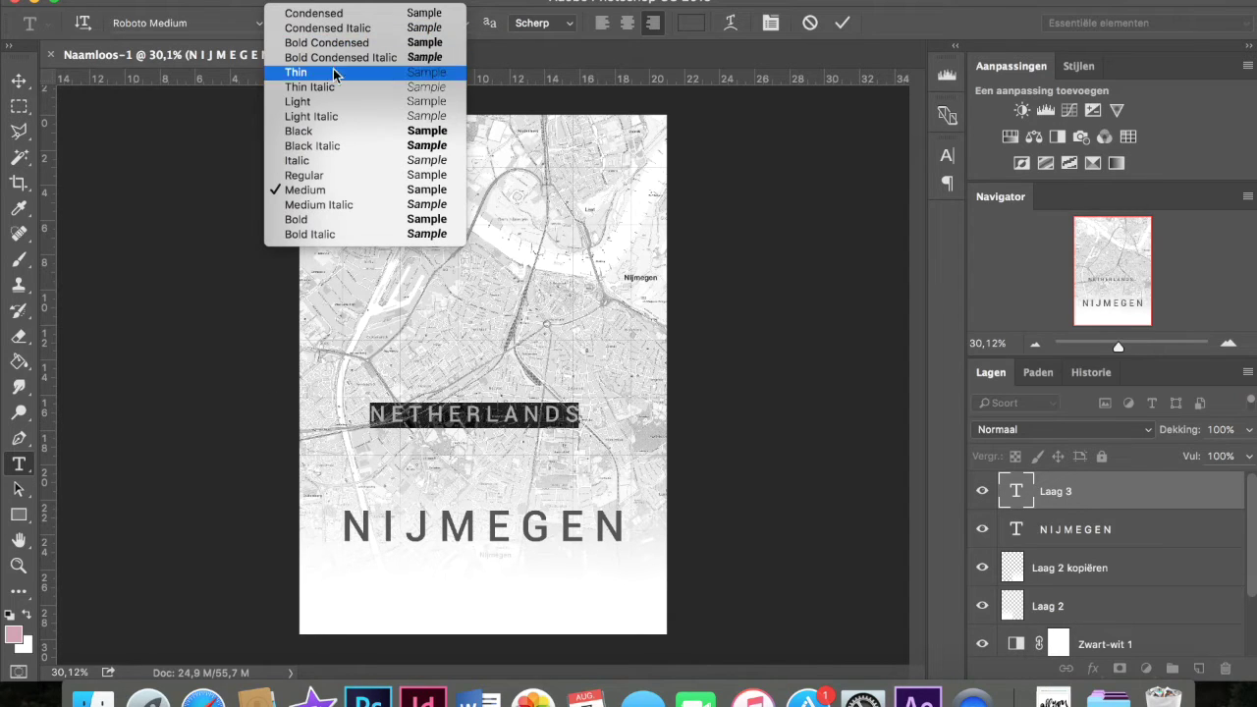
click(316, 102)
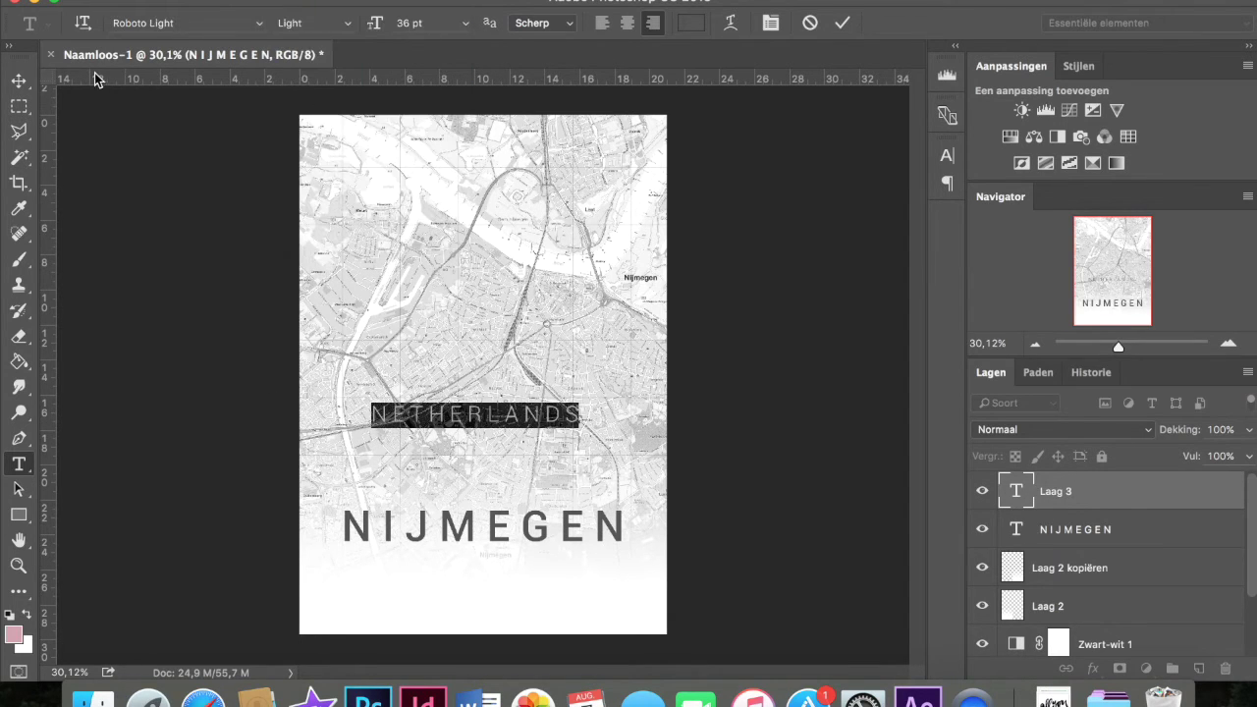
click(18, 81)
drag(435, 413, 456, 562)
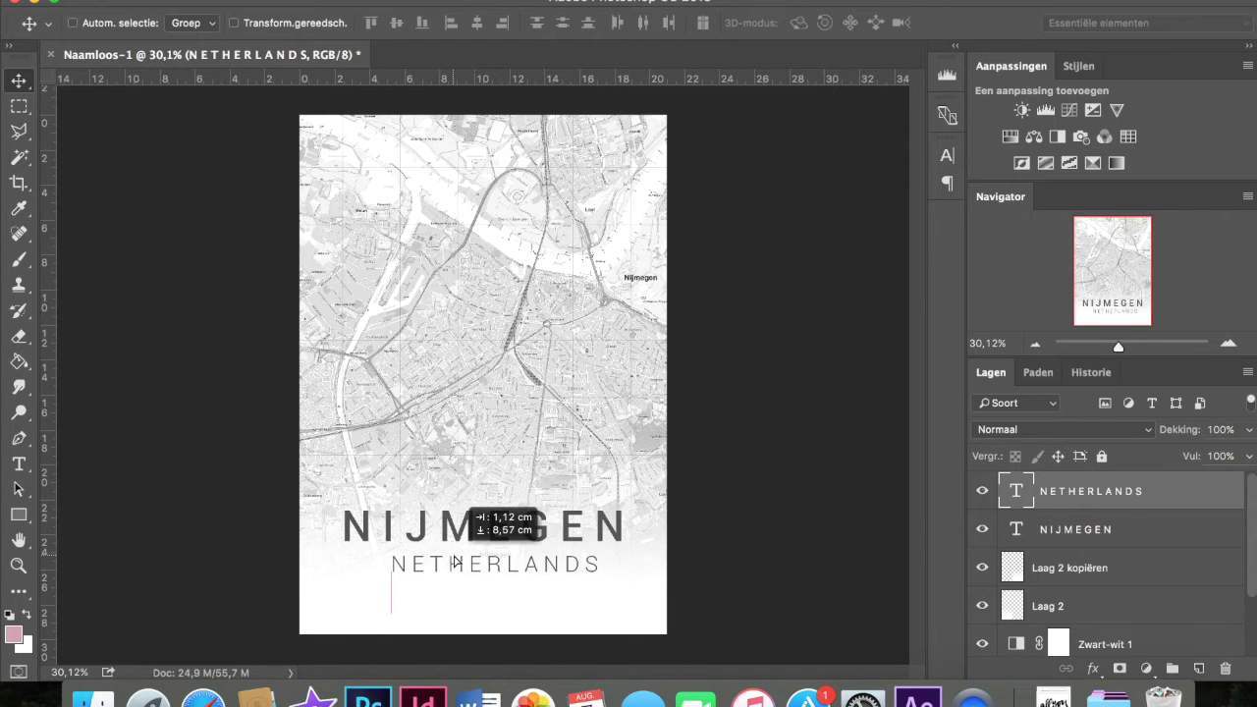
drag(455, 562, 440, 560)
click(18, 512)
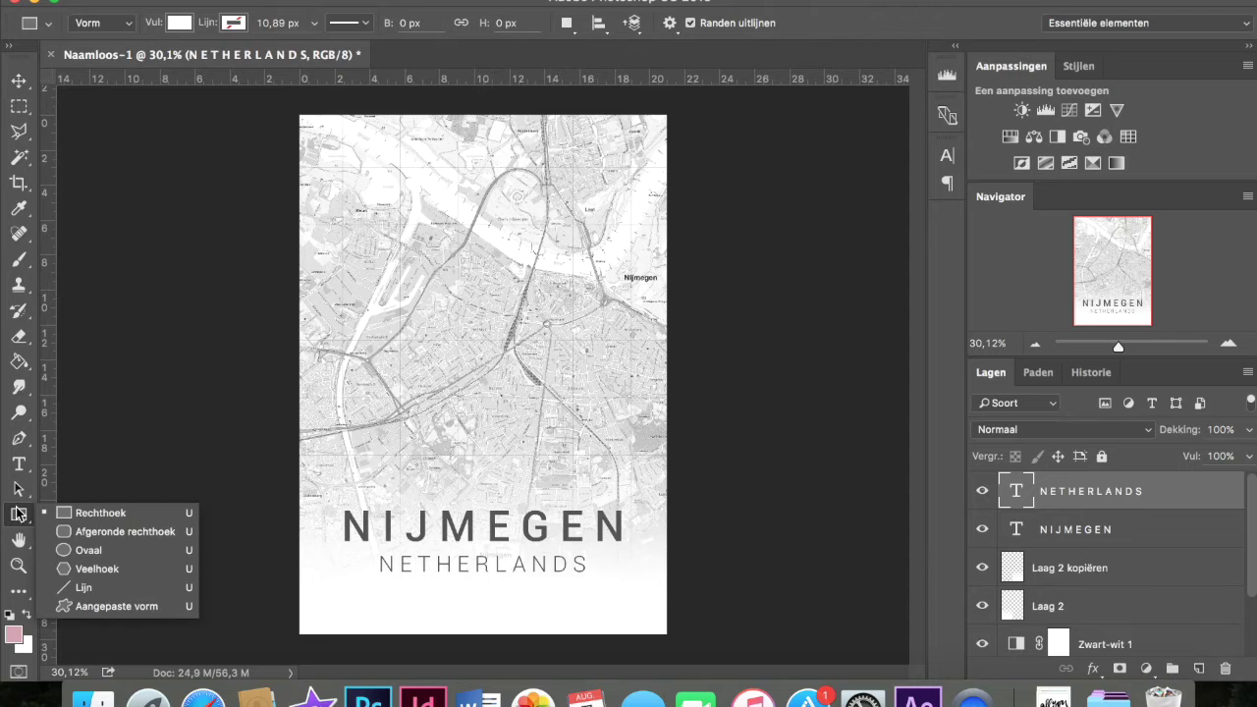
Draw a horizontal line spanning the poster's width with the Line tool
click(84, 588)
drag(259, 556, 762, 556)
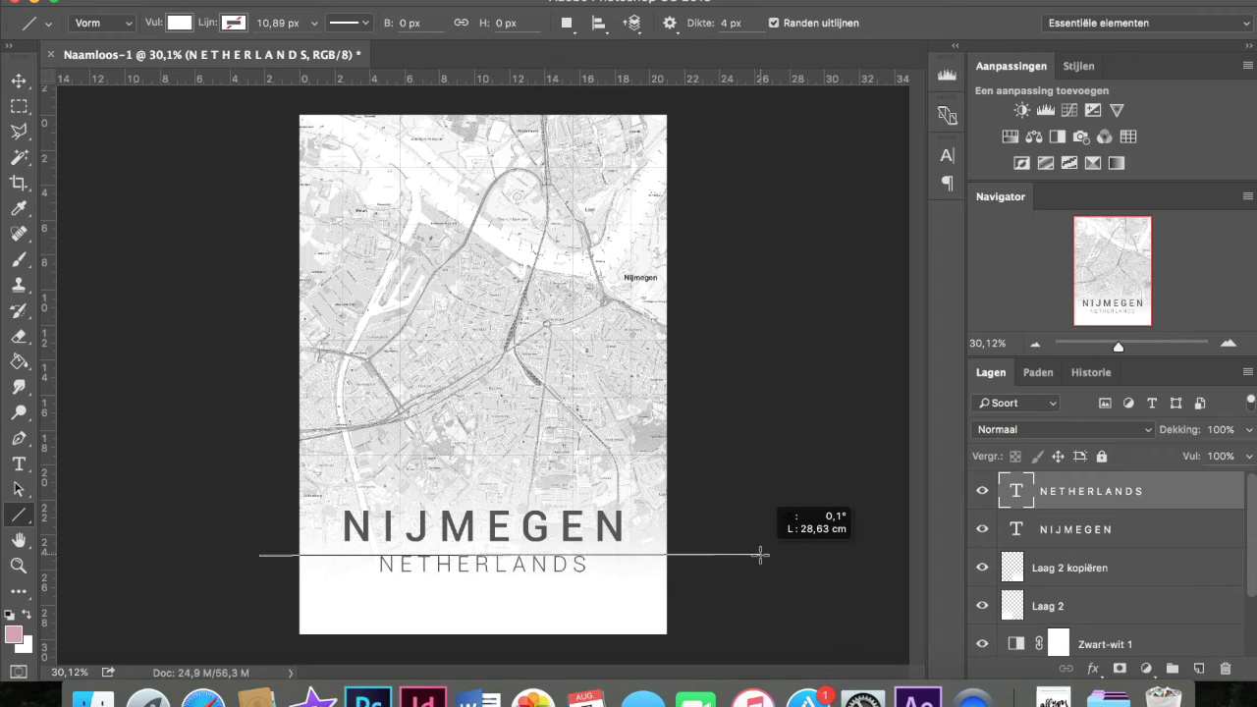
drag(761, 556, 762, 556)
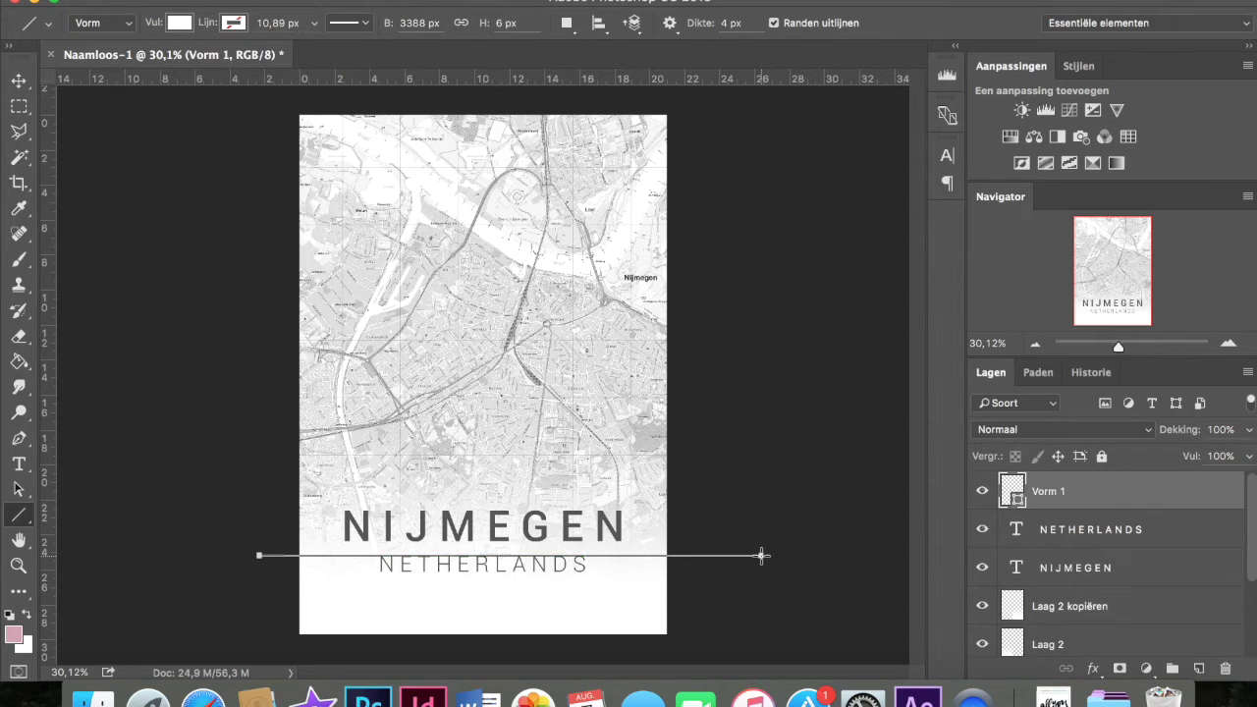
Colour the line dark grey 545454, sampled from NIJMEGEN, and nudge it slightly lower
click(178, 25)
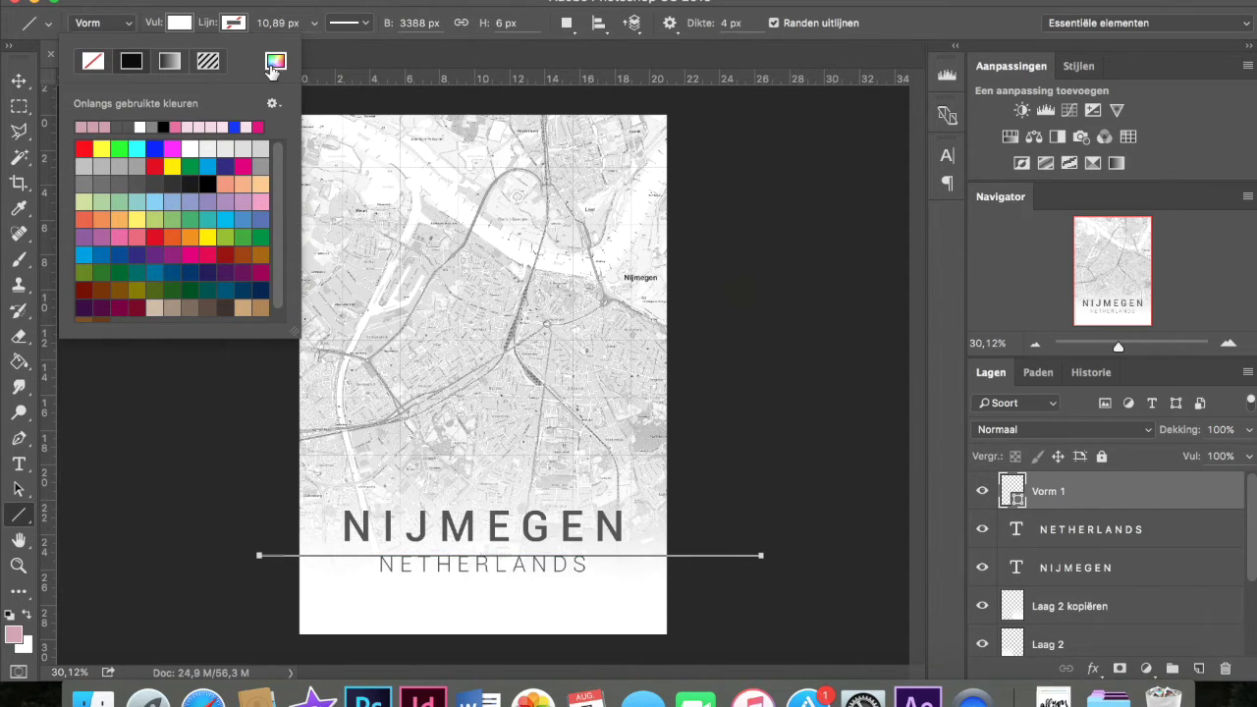
click(275, 63)
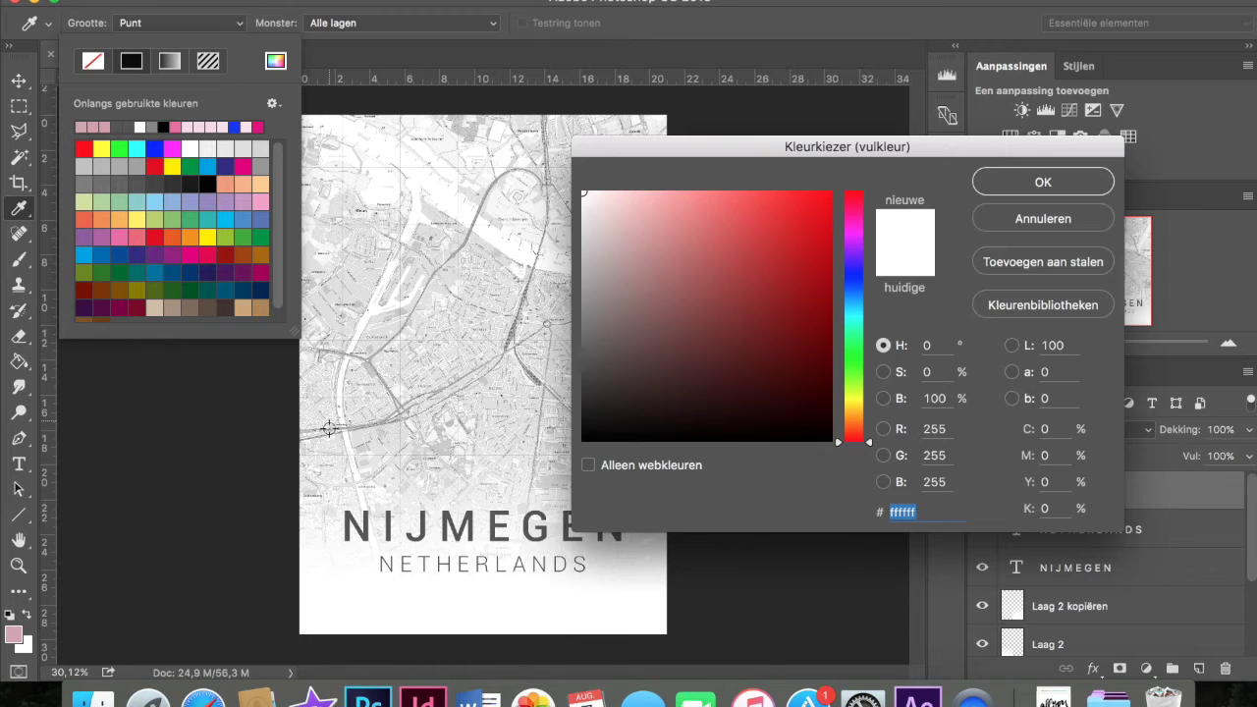
click(362, 529)
click(1061, 186)
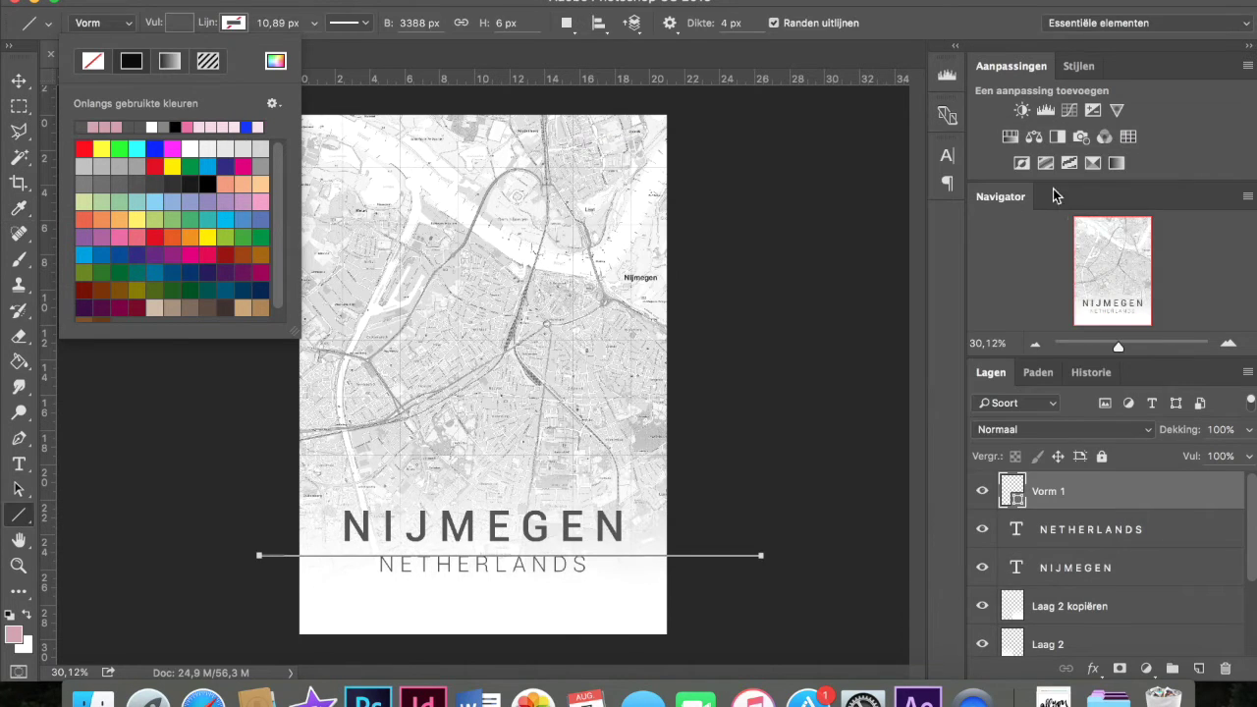
click(18, 81)
drag(616, 558, 617, 568)
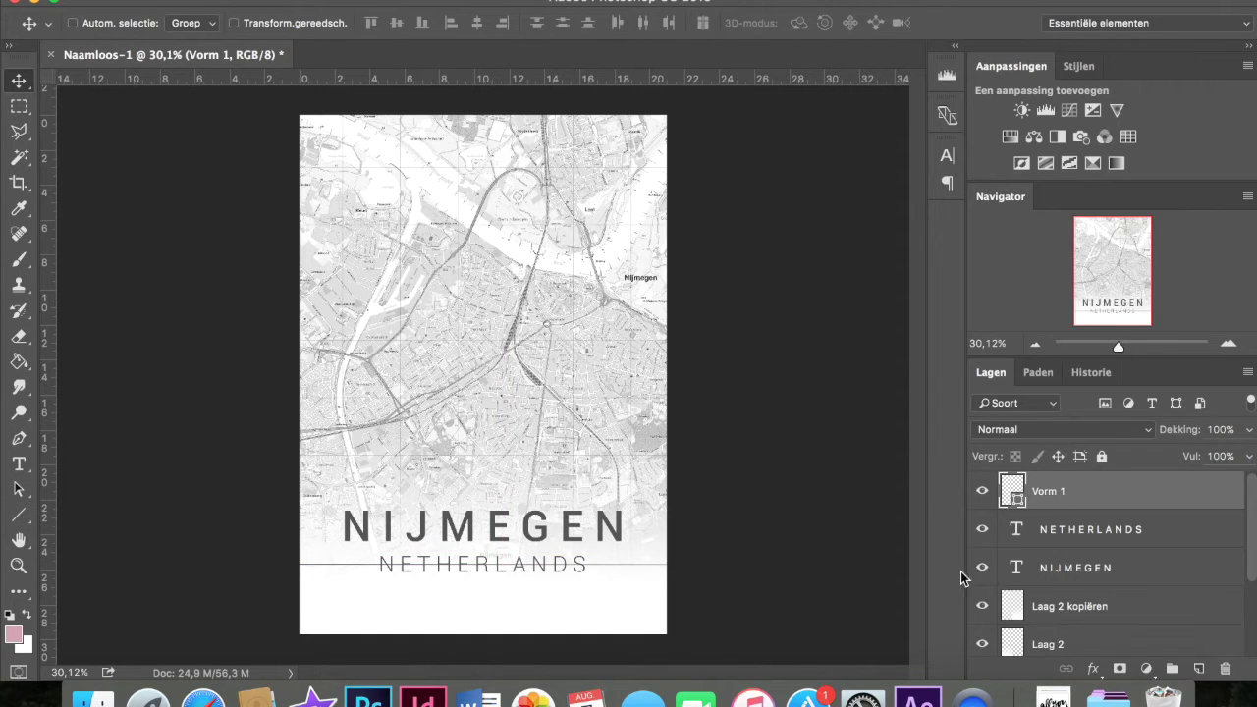
right_click(1054, 504)
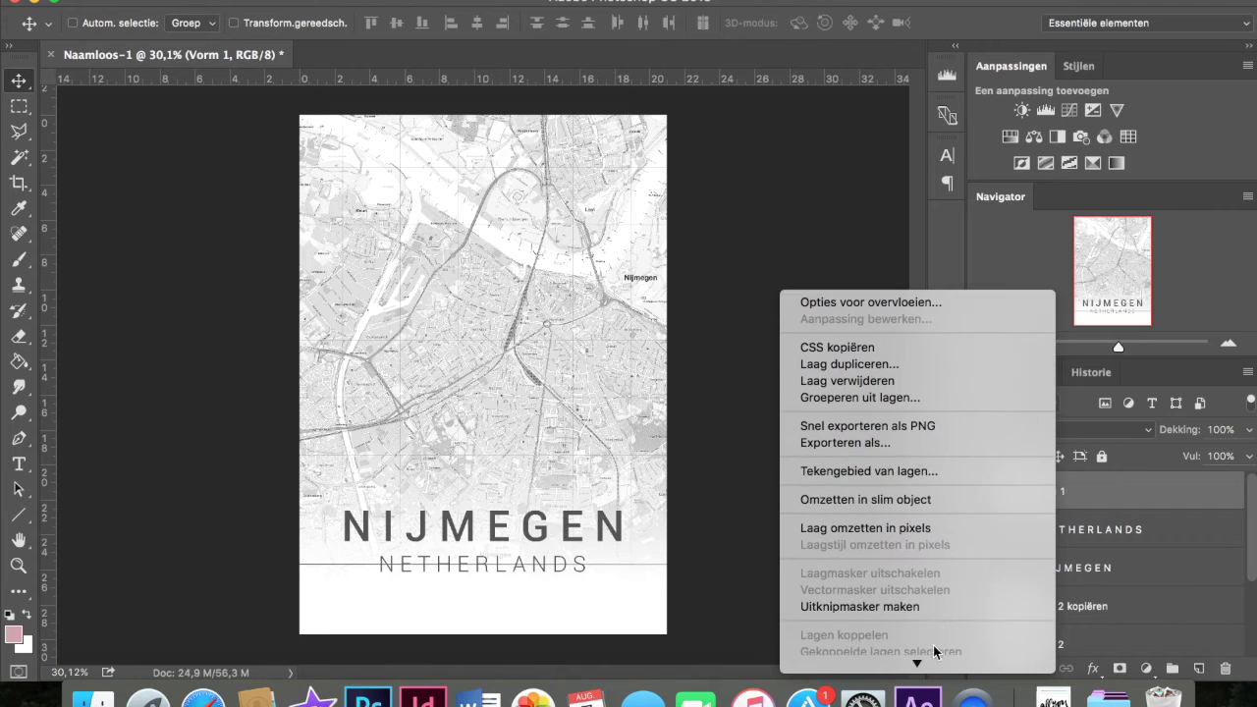
Rasterize the divider line and select its section behind NETHERLANDS
click(884, 528)
click(19, 106)
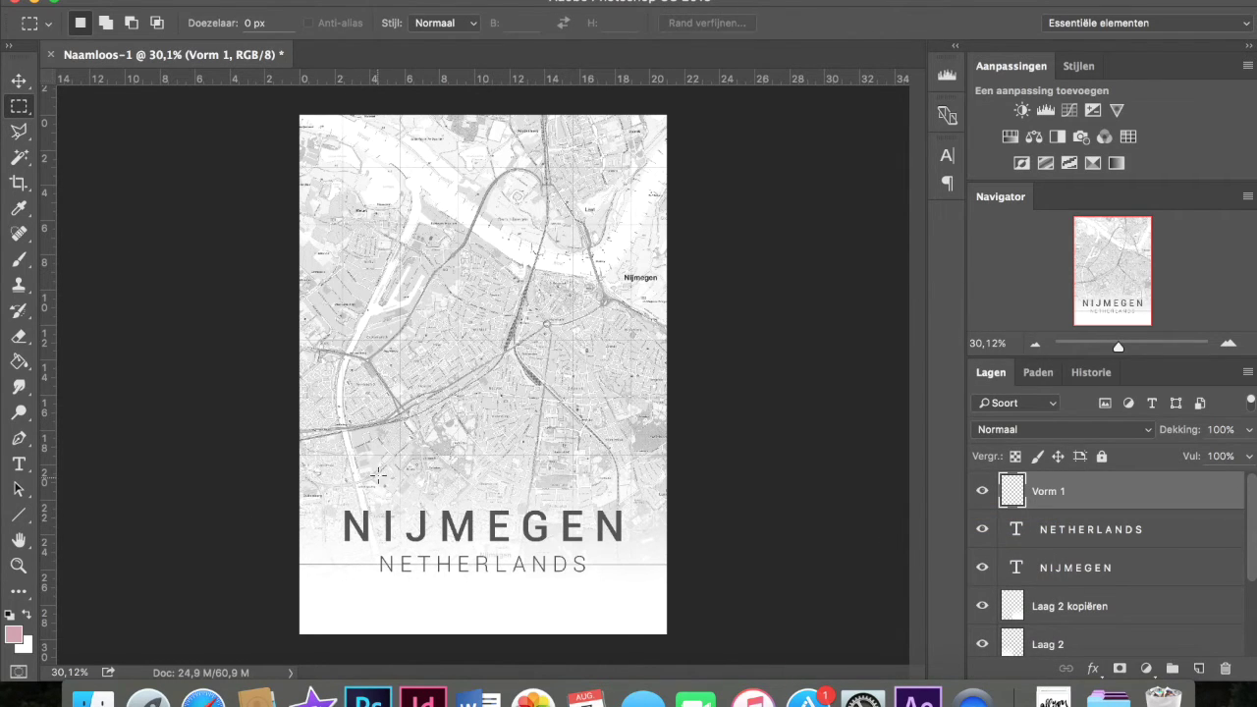
drag(368, 553, 596, 597)
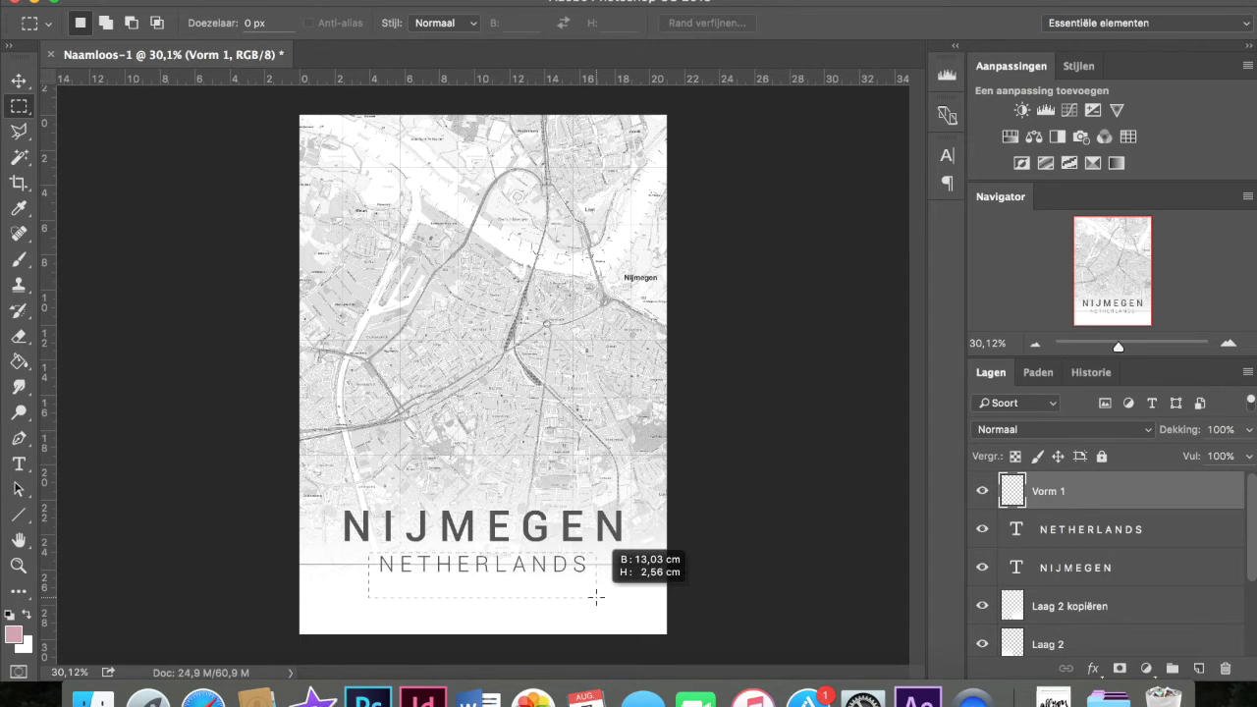
drag(596, 598, 596, 597)
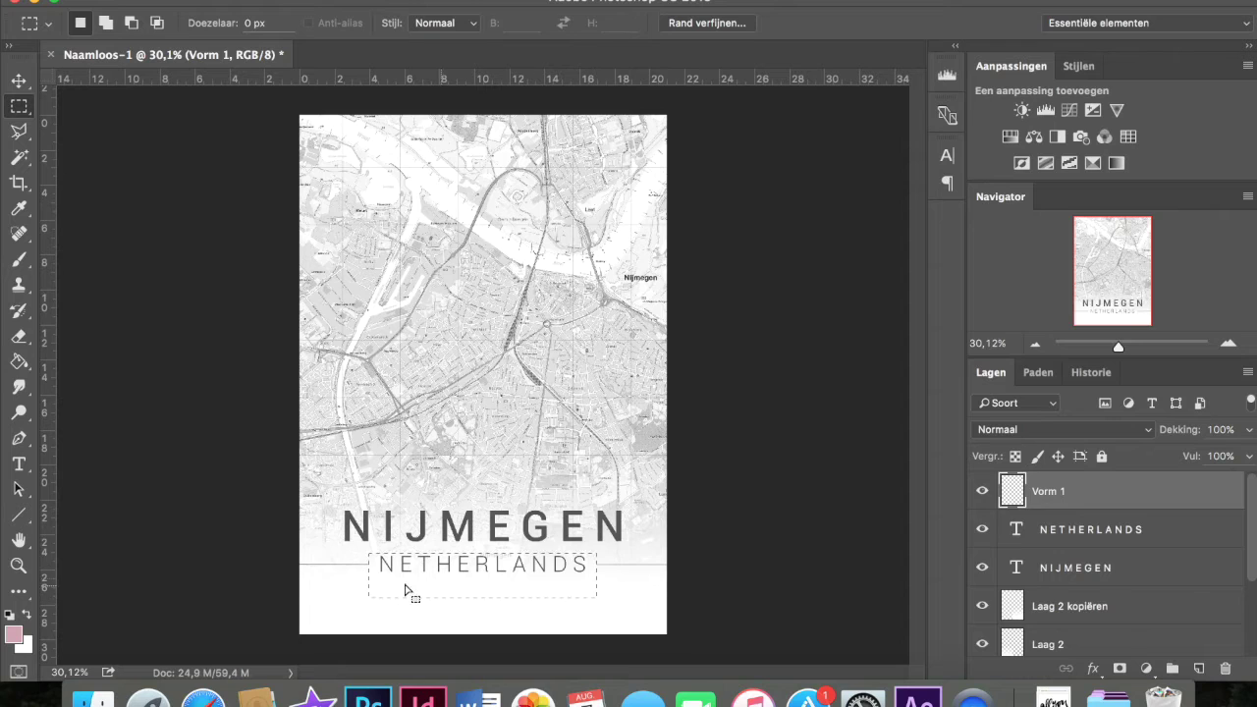
Trim the line's ends at both poster edges and clear the selection
drag(300, 535, 313, 616)
drag(670, 530, 657, 629)
click(643, 609)
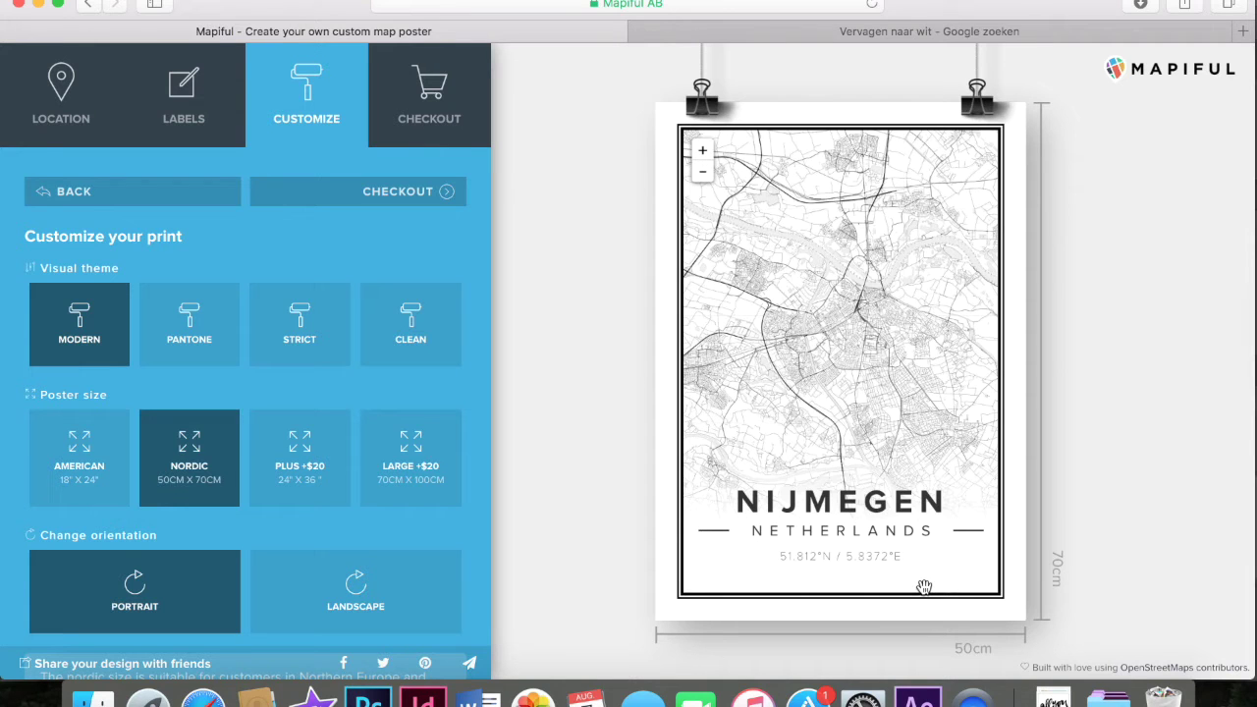
click(368, 699)
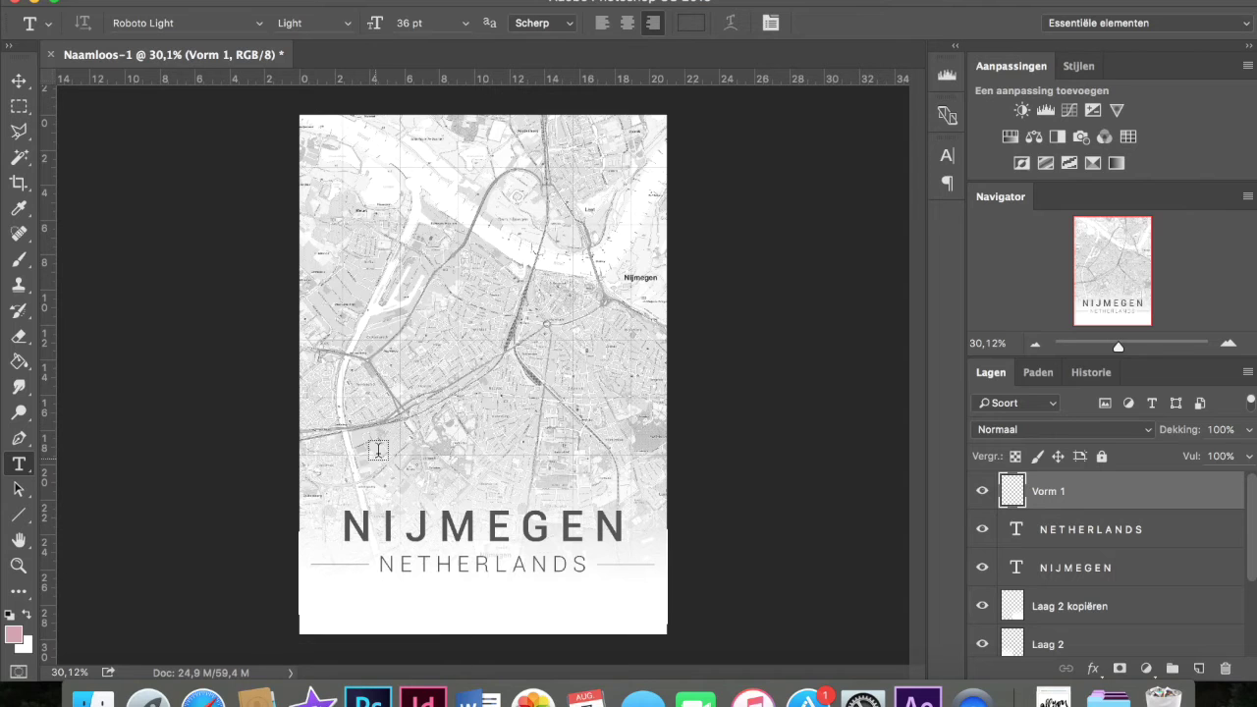
click(383, 434)
text(51.8121)
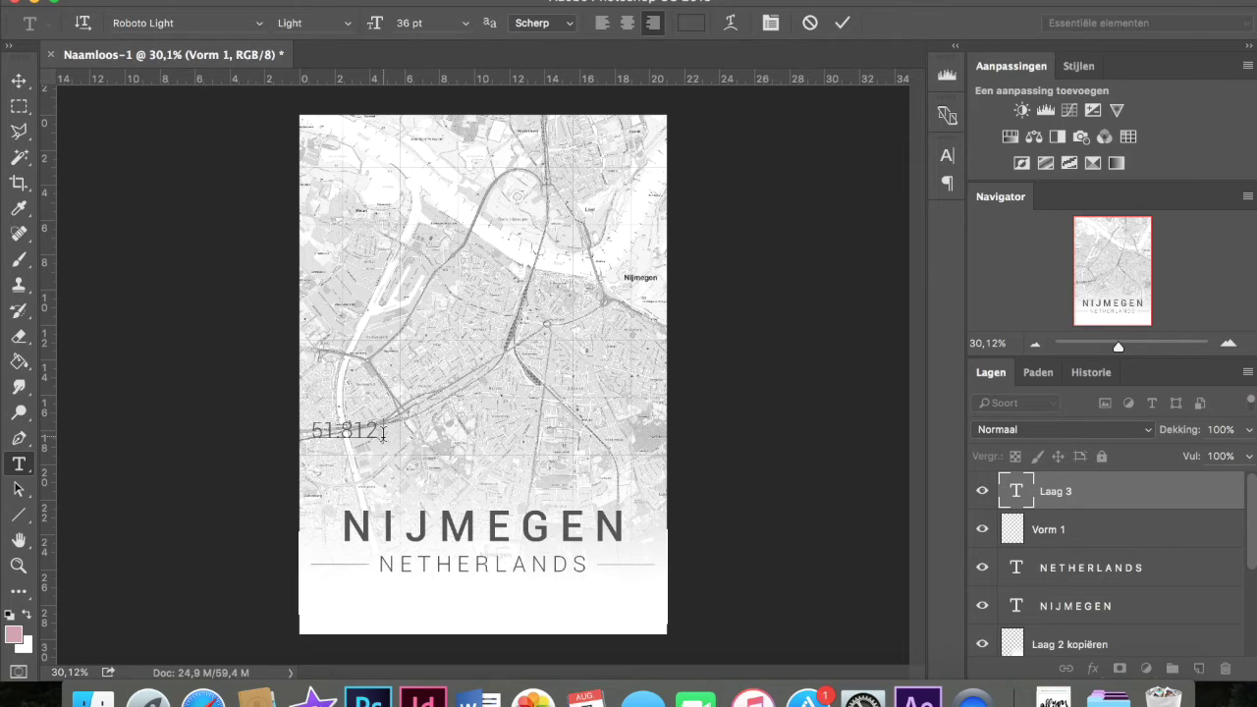
Type the coordinates 51.812 °N / 5.8372 °E below NETHERLANDS
text(9)
text(N)
text( /)
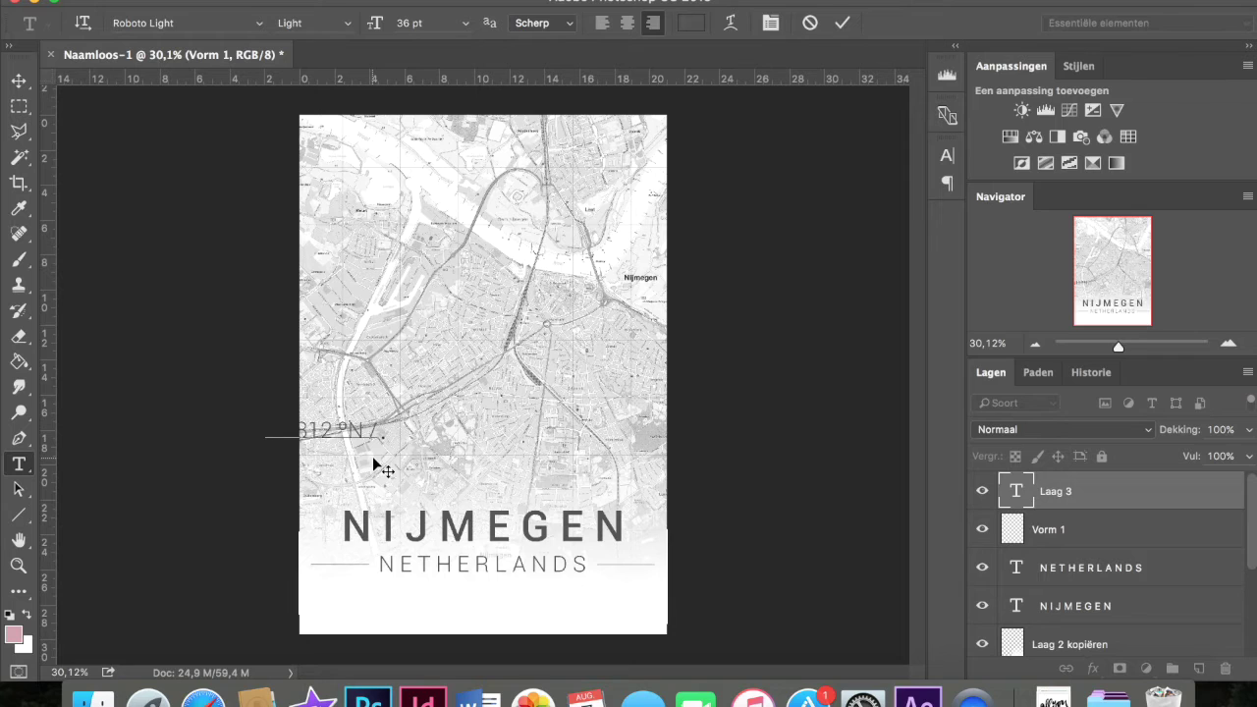
drag(373, 475, 477, 637)
text(5.8)
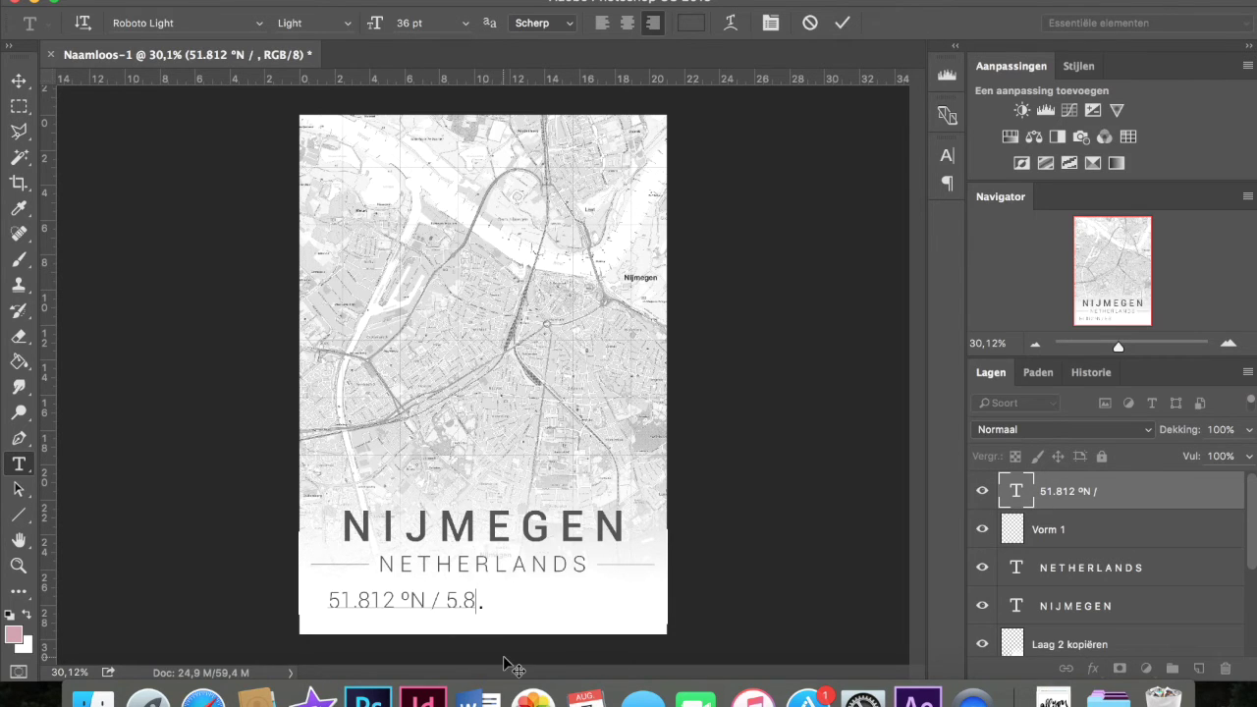
text(372)
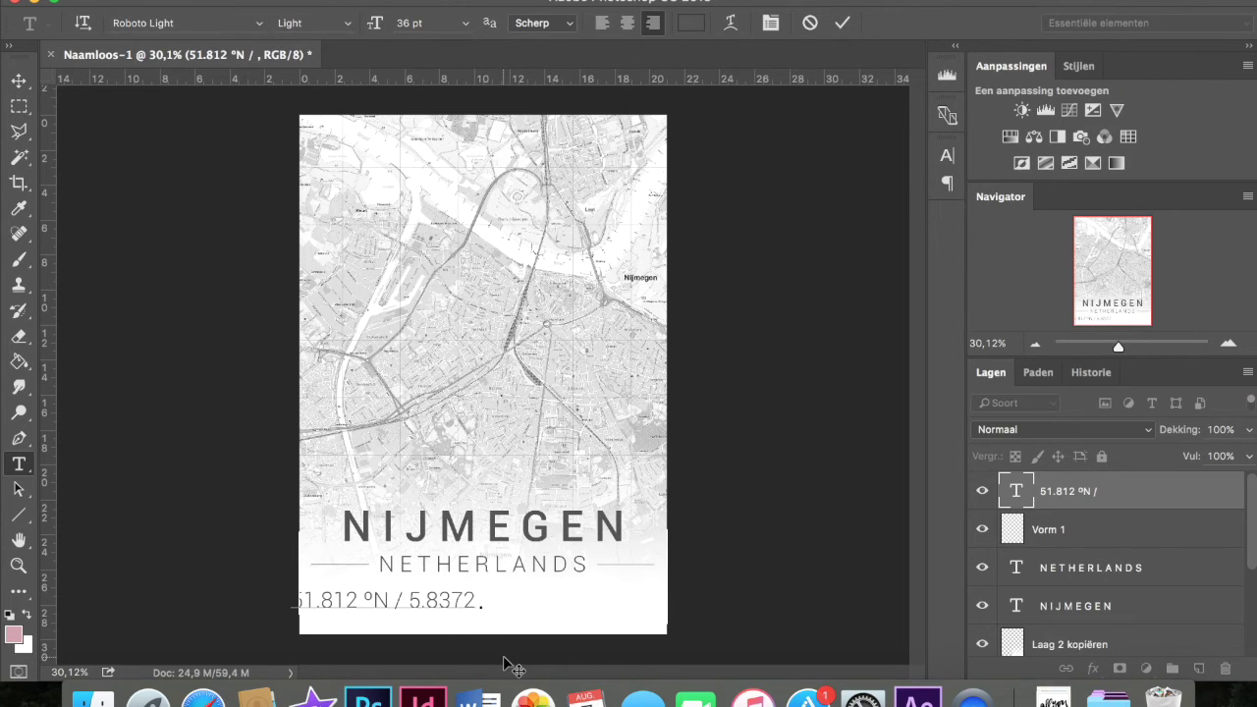
text( °E)
Scale the coordinates text down and centre it under NETHERLANDS
drag(261, 599, 438, 597)
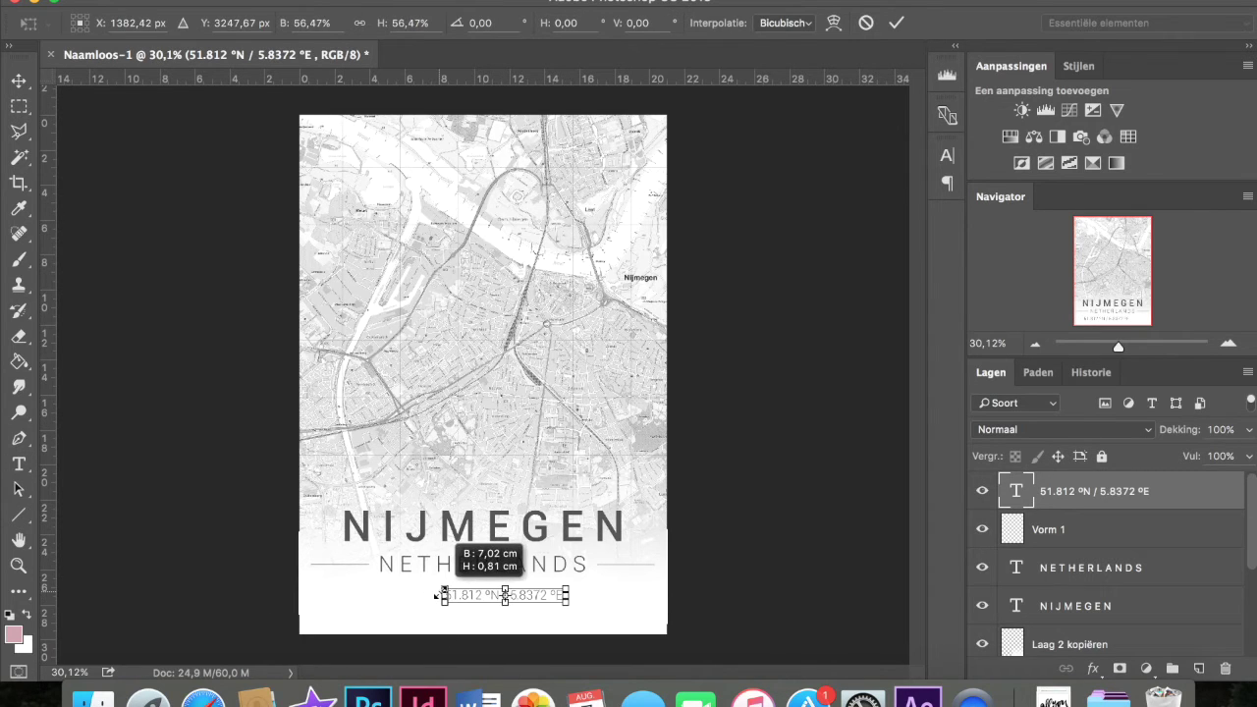
key(Return)
drag(499, 596, 477, 593)
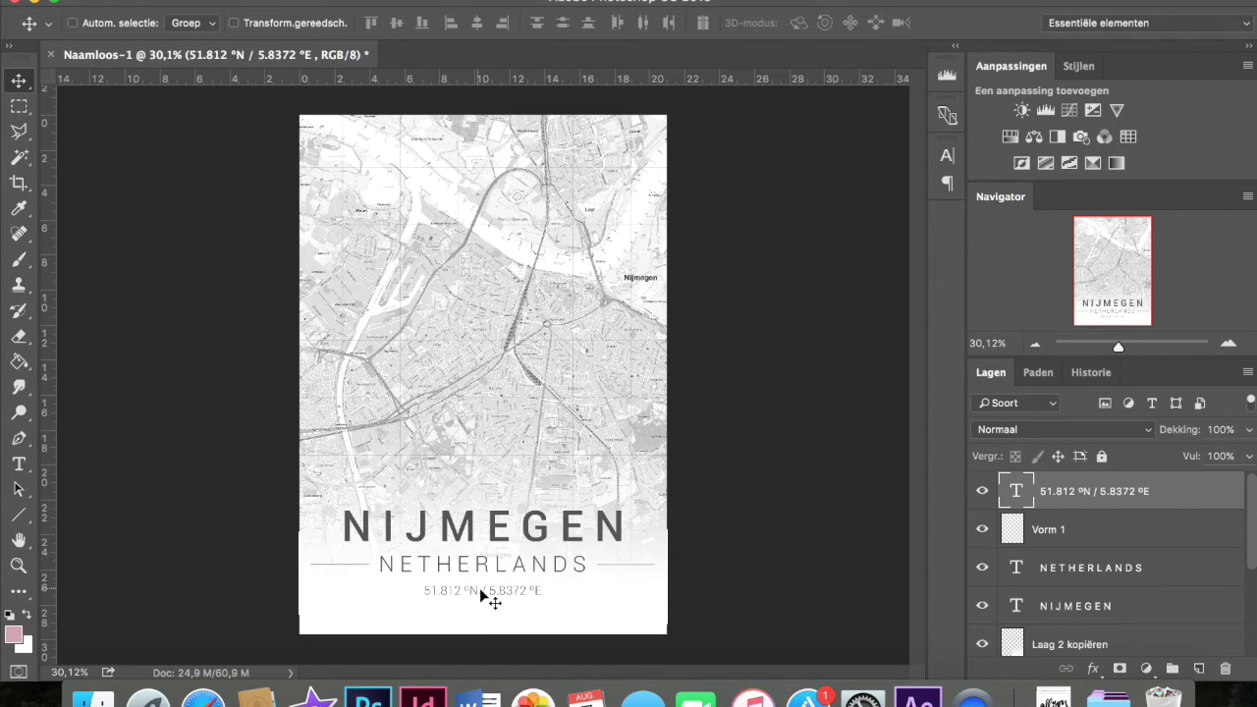
Move the title texts and divider together lower on the poster
scroll(1129, 550, down, 1)
shift+click(1130, 568)
drag(536, 536, 530, 565)
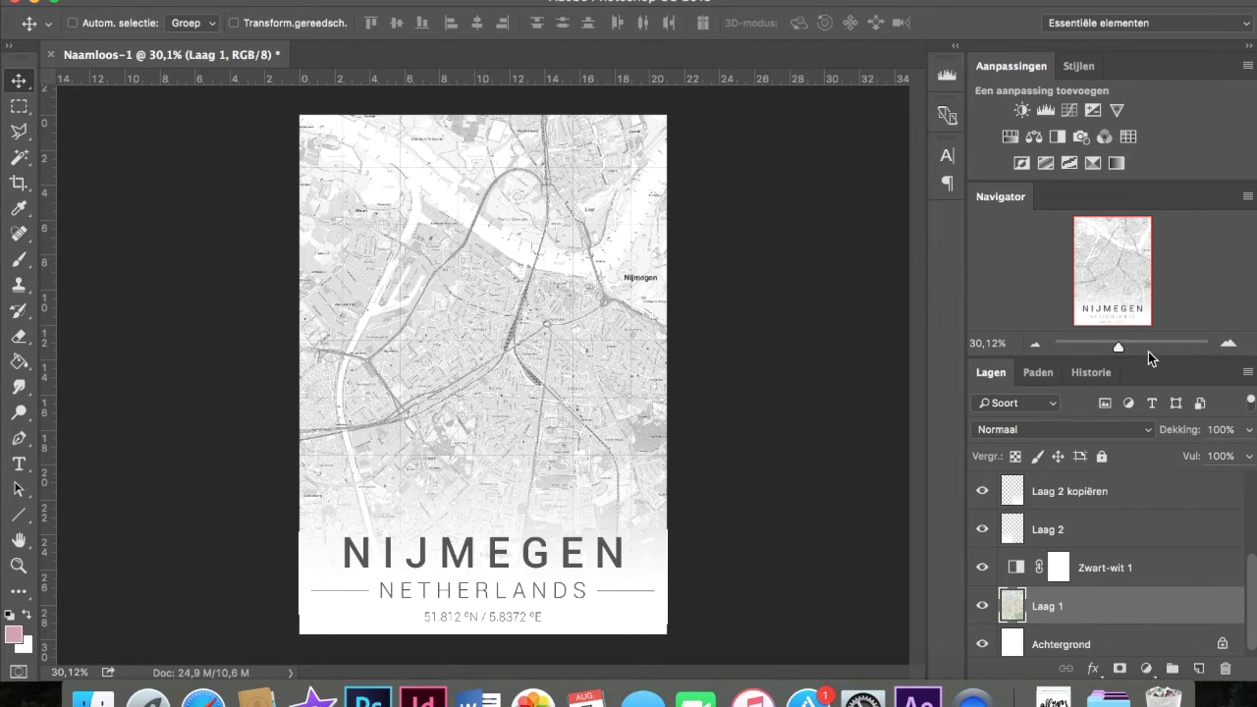
Zoom in on the bold Nijmegen map label with map layer Laag 1 selected
drag(1146, 351, 1162, 345)
click(1139, 251)
drag(1139, 251, 1149, 246)
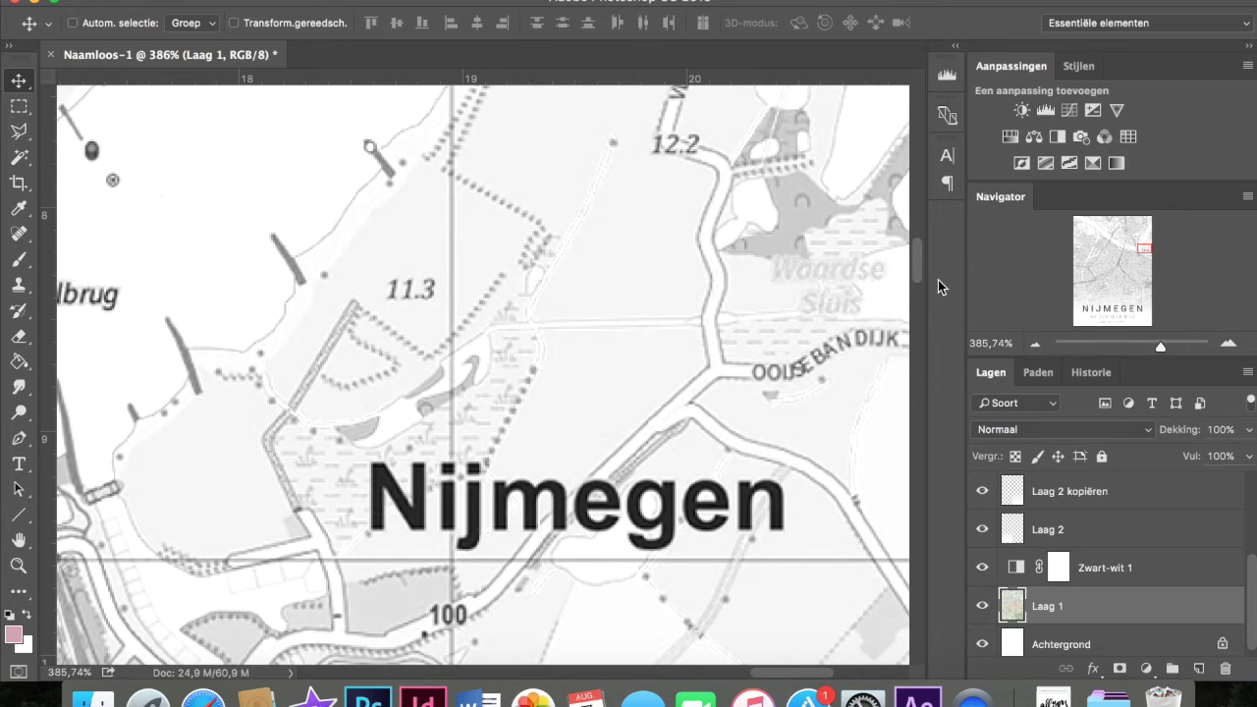
scroll(472, 295, down, 5)
Clone out the Nijmegen label with a 25 px Clone Stamp, then check the Mapiful reference
click(18, 283)
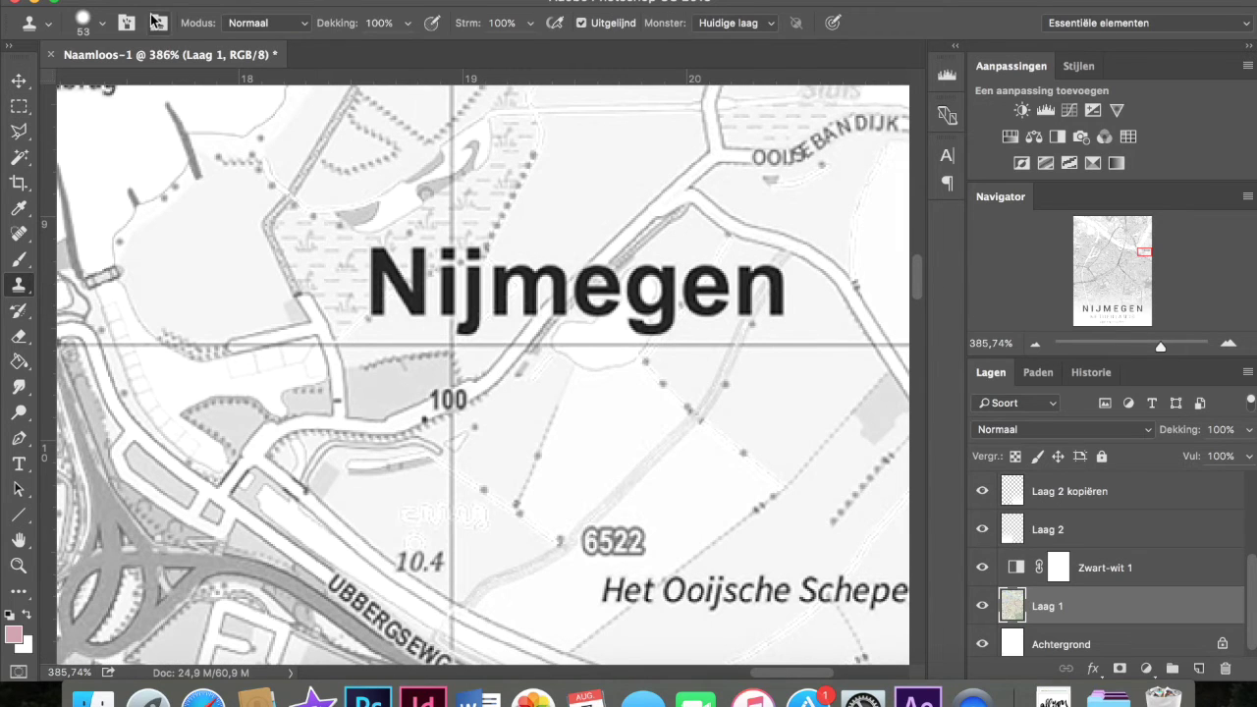
click(102, 22)
drag(145, 85, 125, 84)
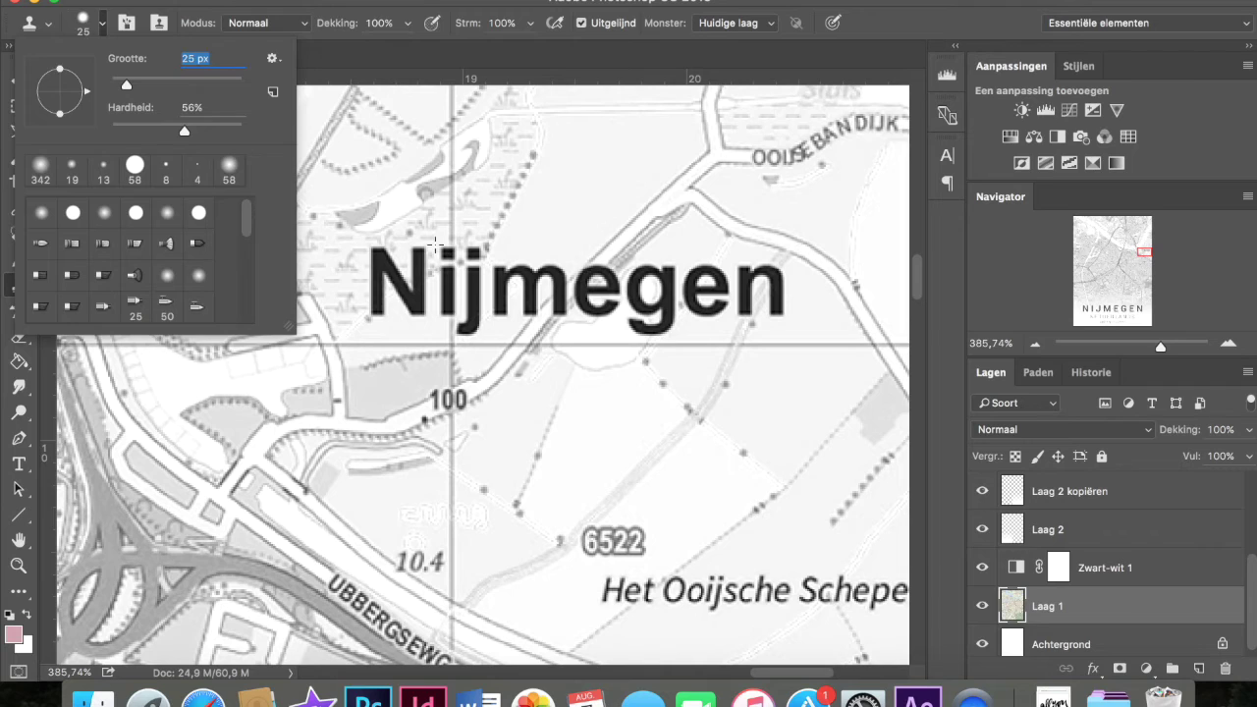
click(435, 244)
mouse_move(520, 255)
mouse_down()
mouse_move(582, 275)
mouse_move(522, 258)
mouse_move(500, 266)
mouse_move(532, 275)
mouse_move(534, 261)
mouse_move(462, 281)
mouse_move(328, 266)
mouse_move(374, 253)
mouse_move(379, 281)
mouse_move(418, 257)
mouse_move(402, 280)
mouse_up()
drag(1161, 346, 1115, 357)
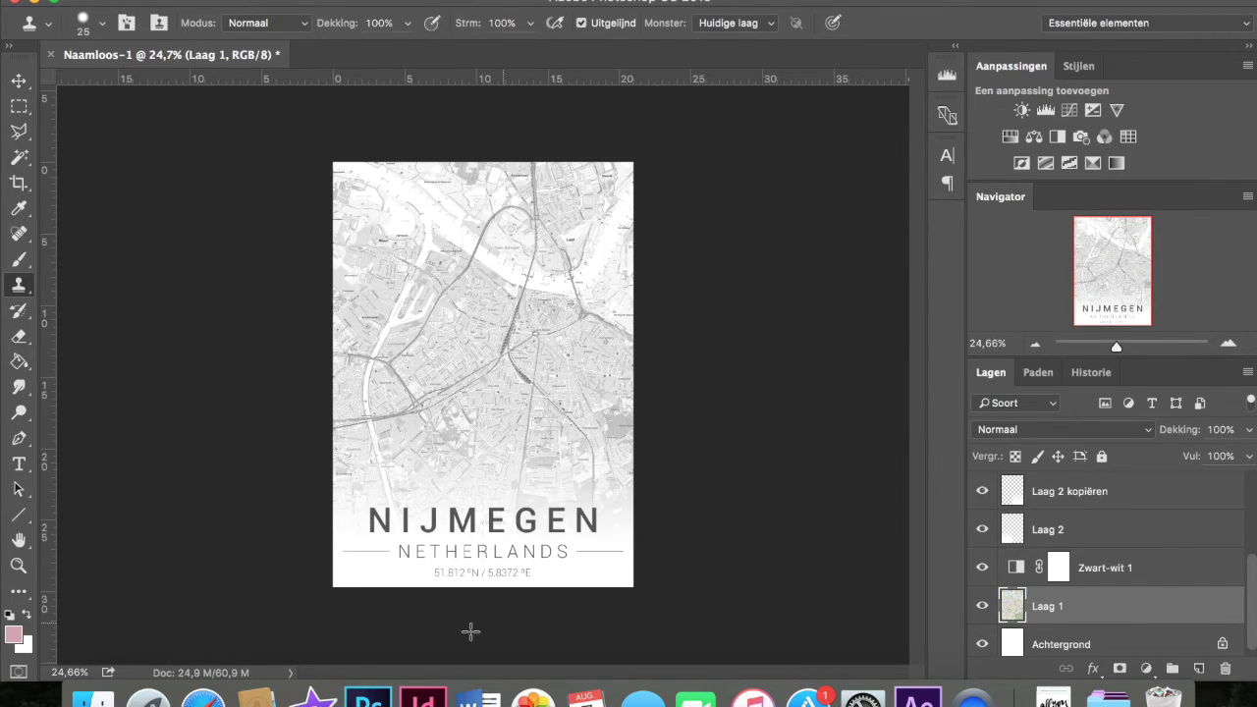
click(203, 696)
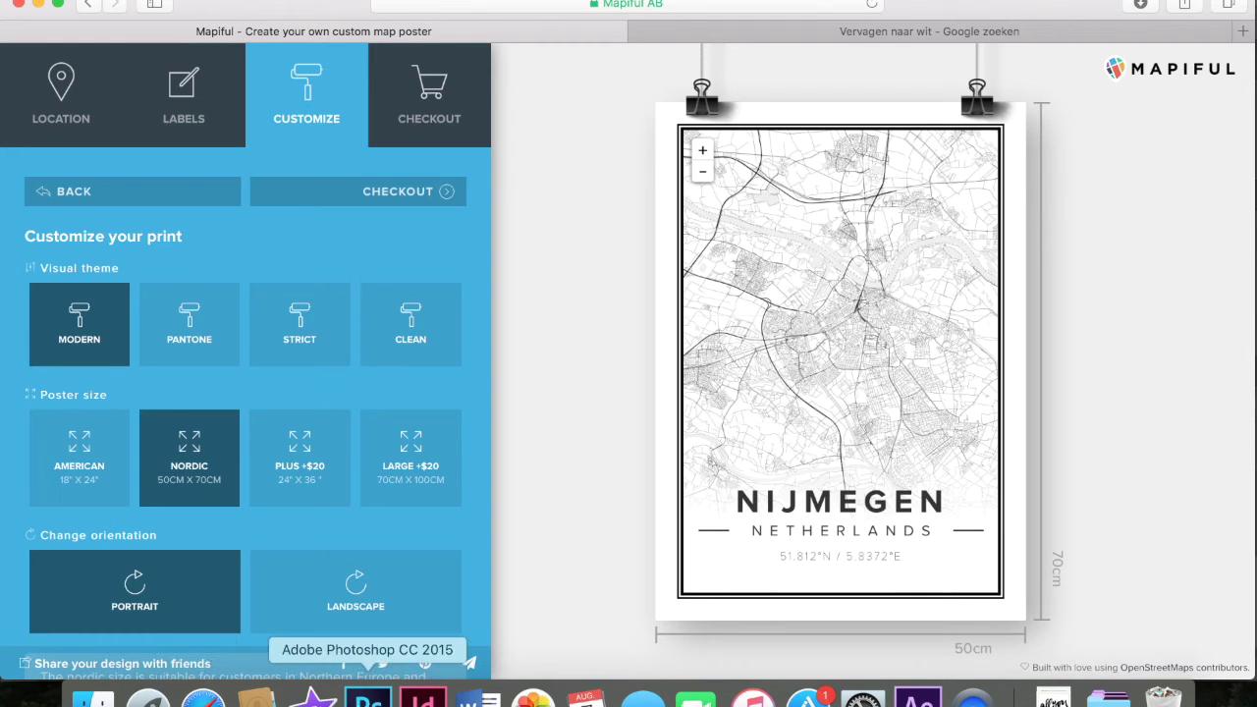
click(368, 695)
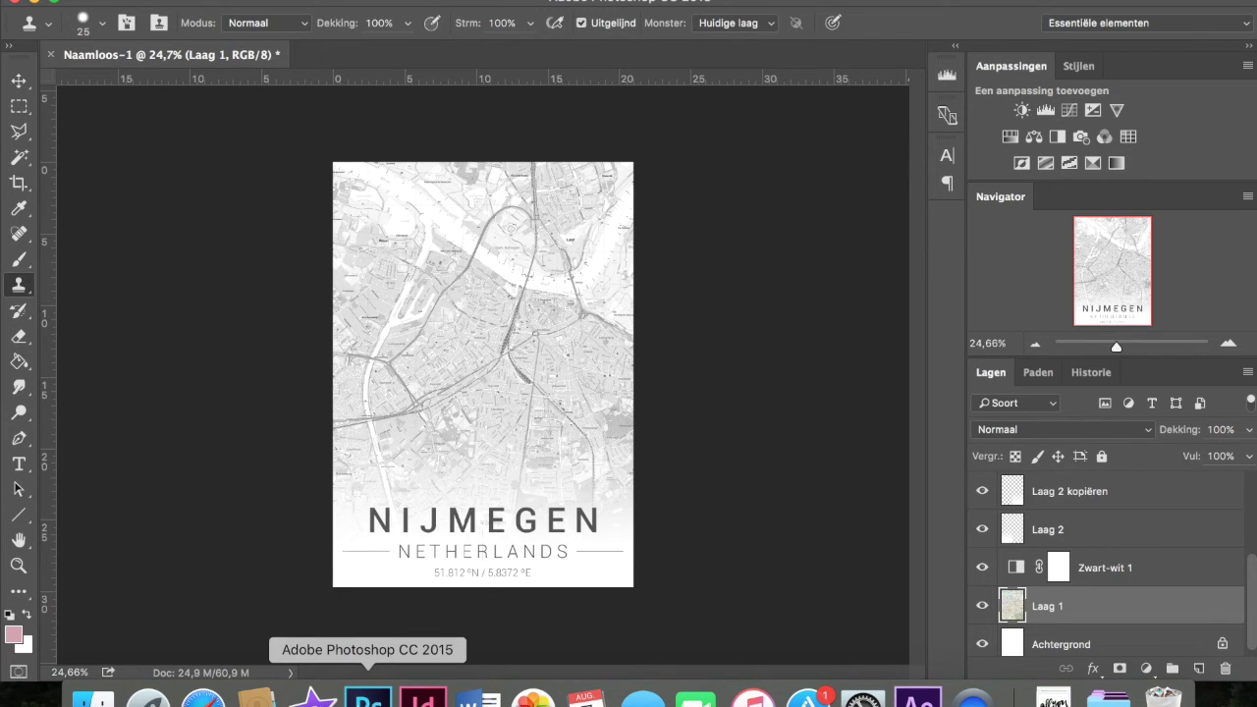
Open the Bestand (File) menu to save the poster
click(182, 0)
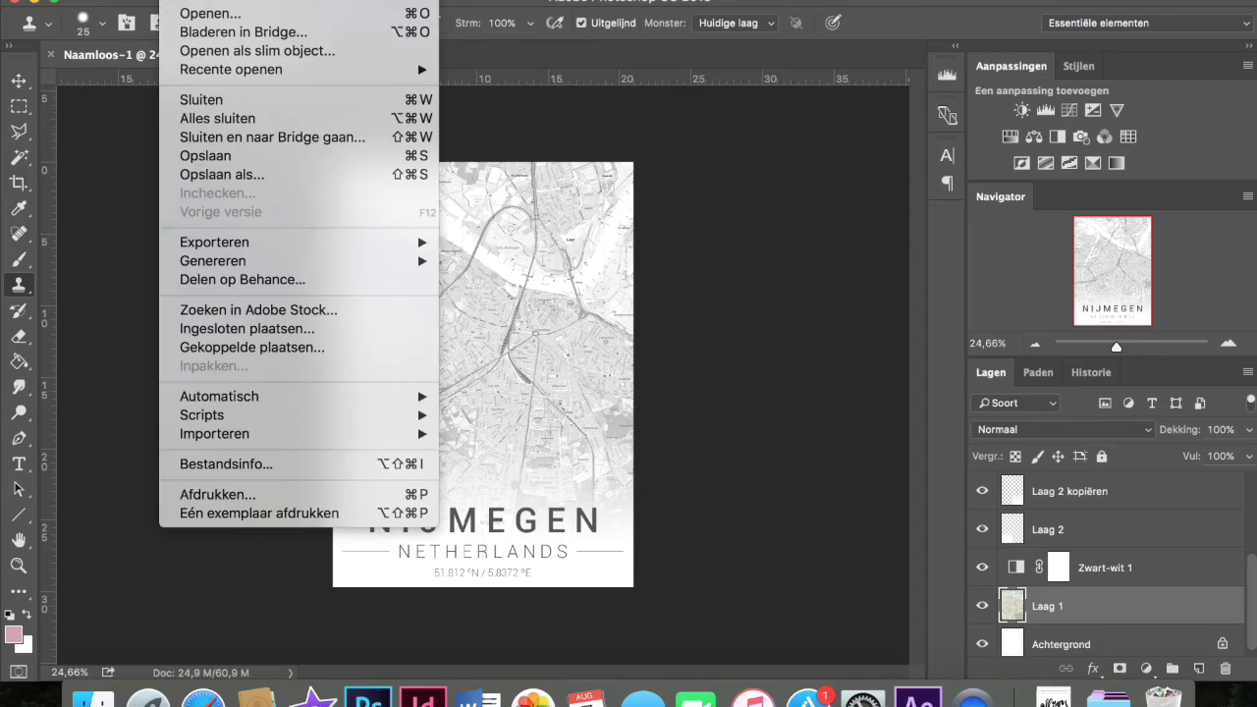